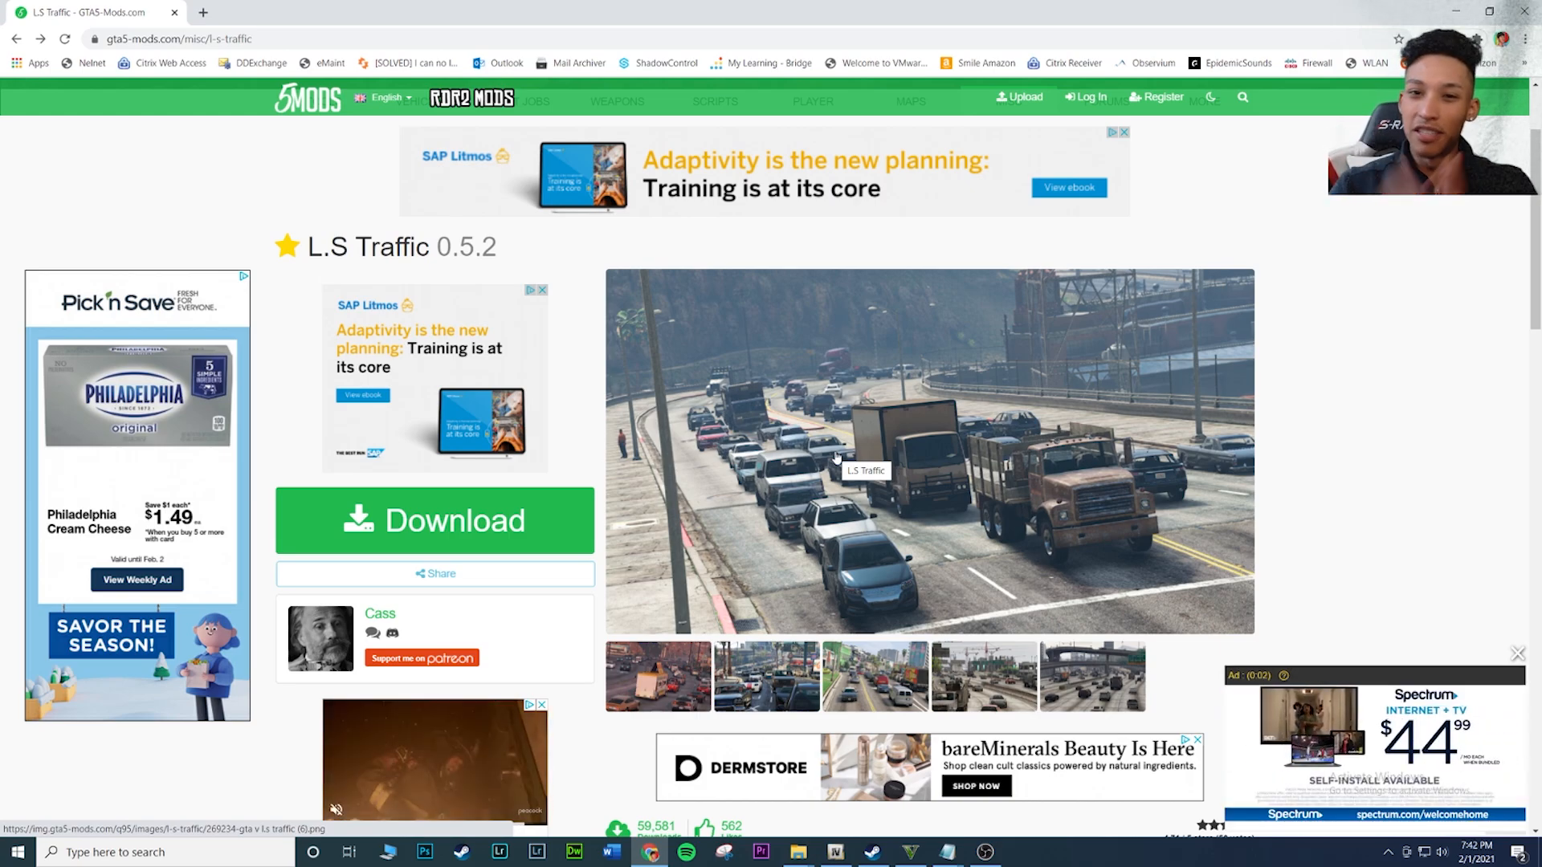
Download the L.S Traffic 0.5.2 mod from its page and open the downloaded zip archive
scroll(836, 457, down, 2)
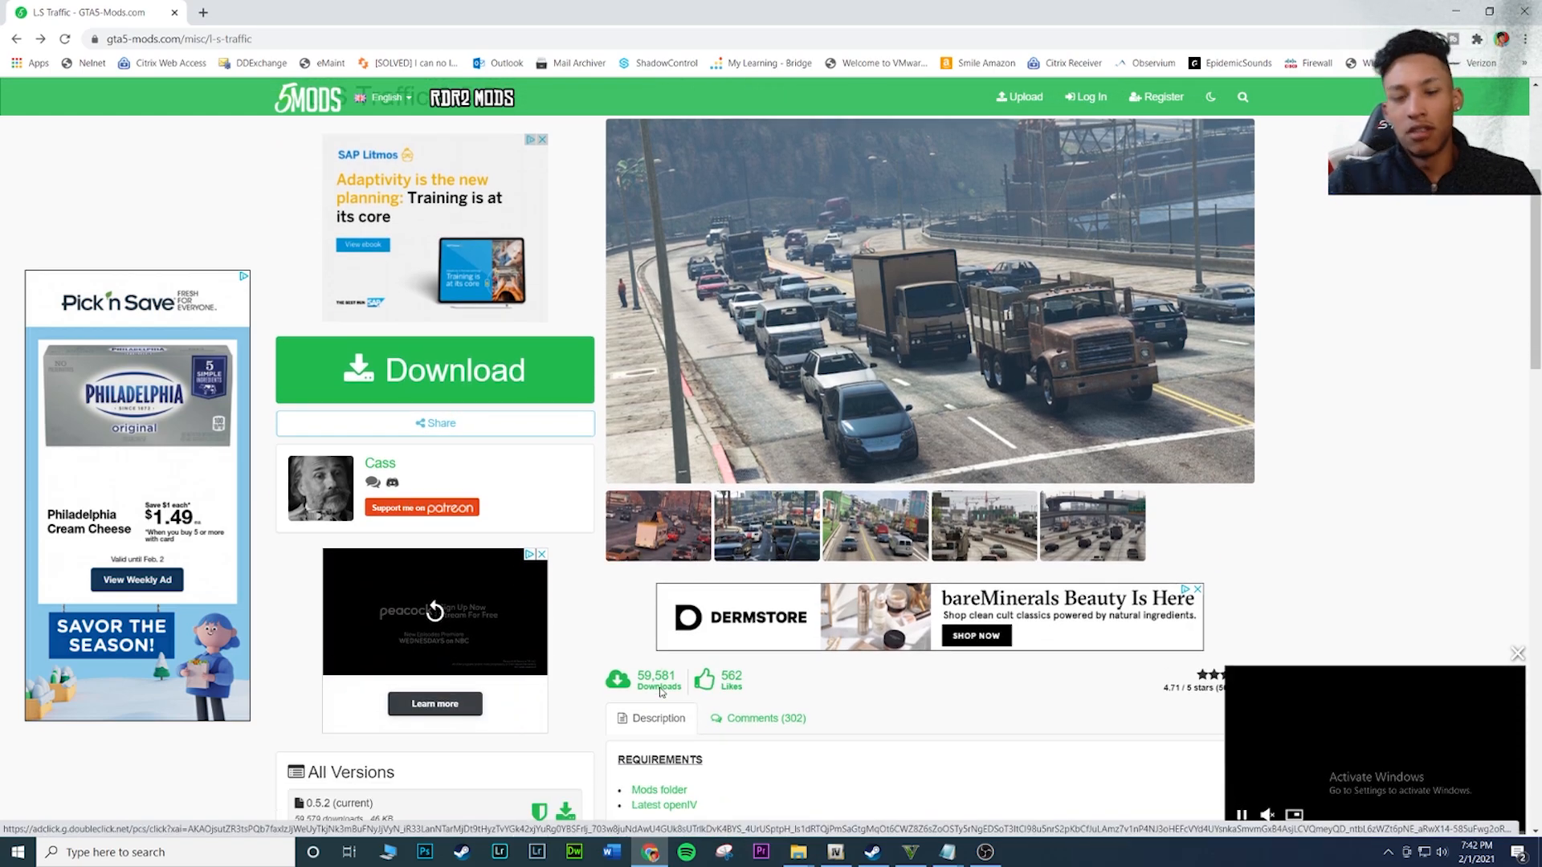
scroll(628, 623, up, 4)
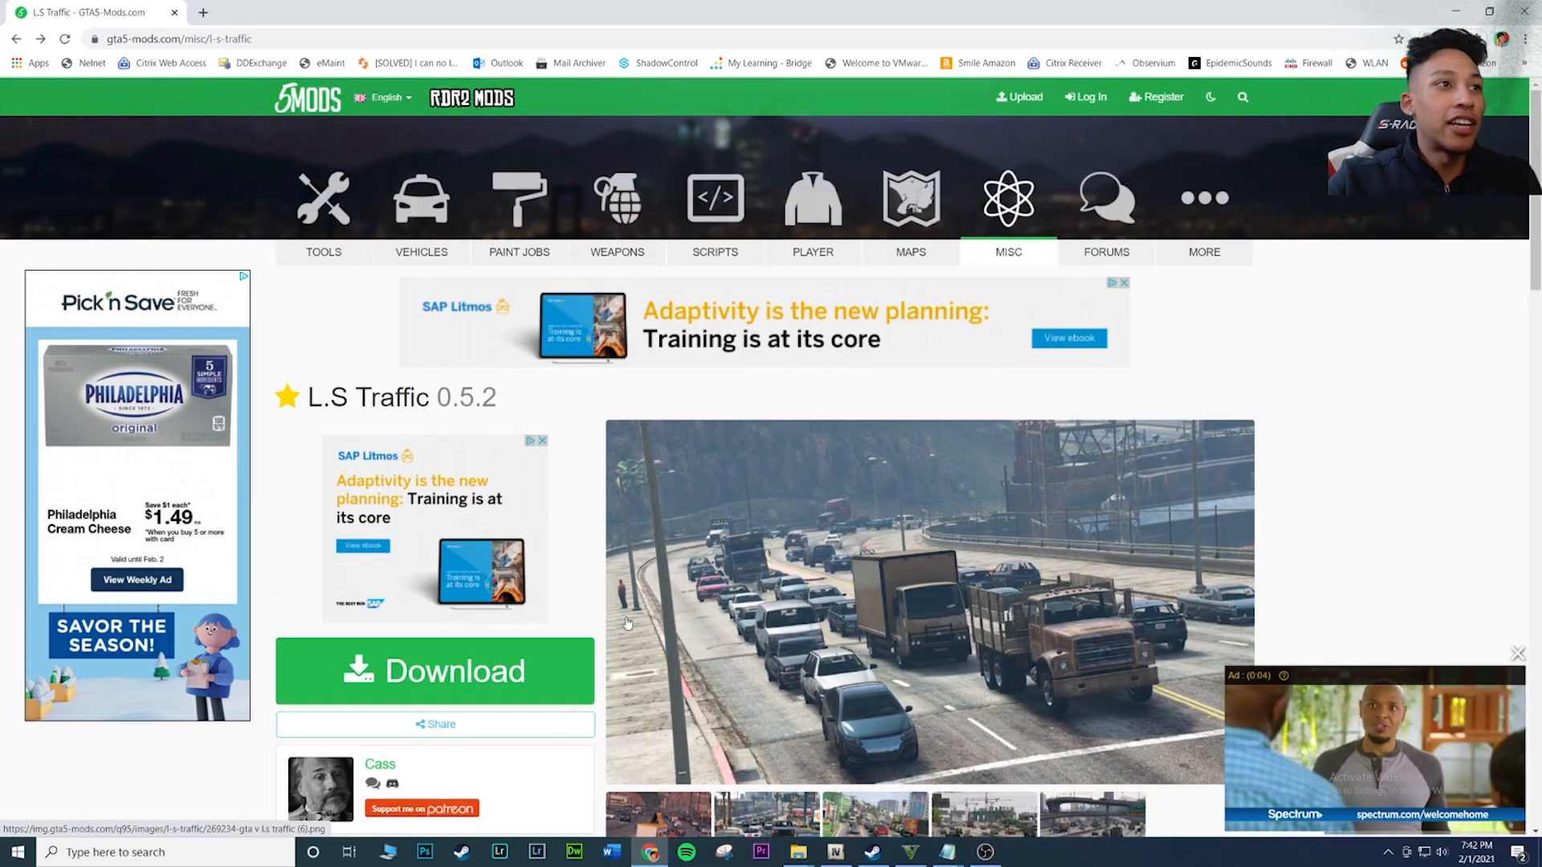
click(473, 664)
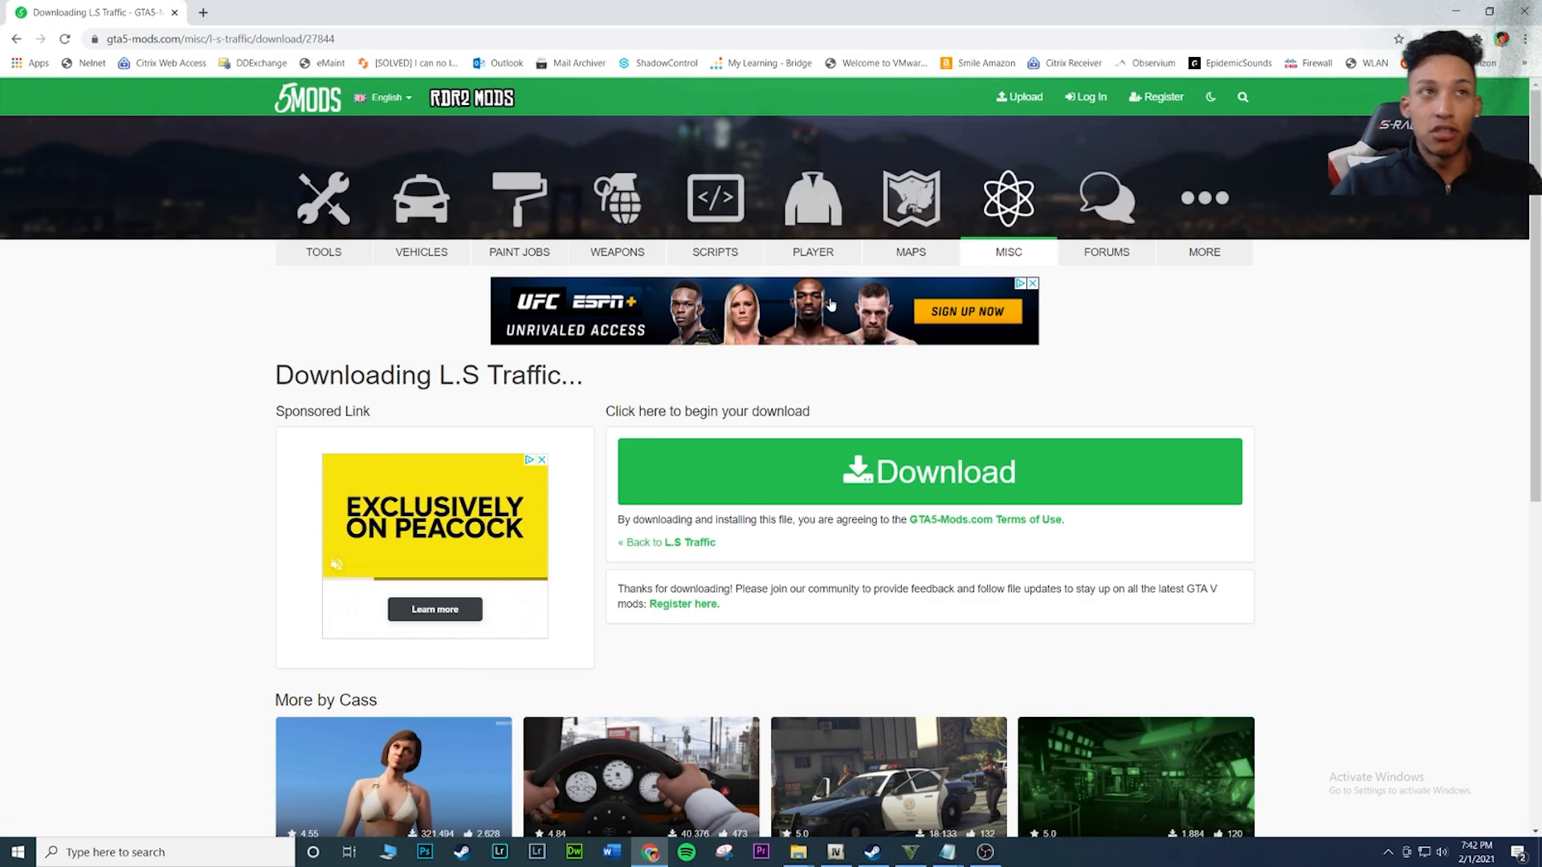
click(962, 464)
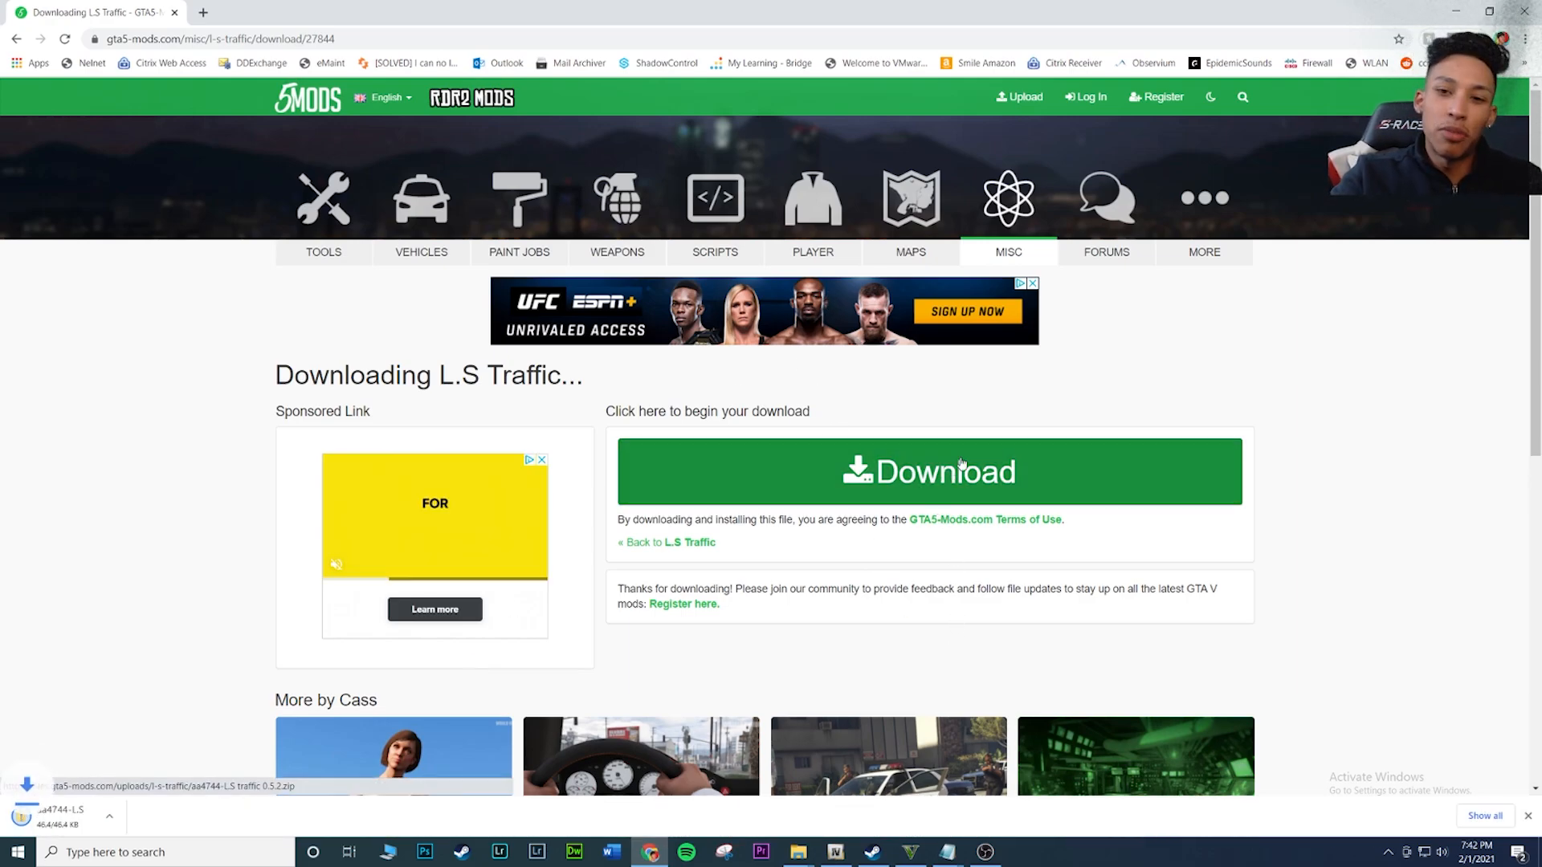
click(112, 817)
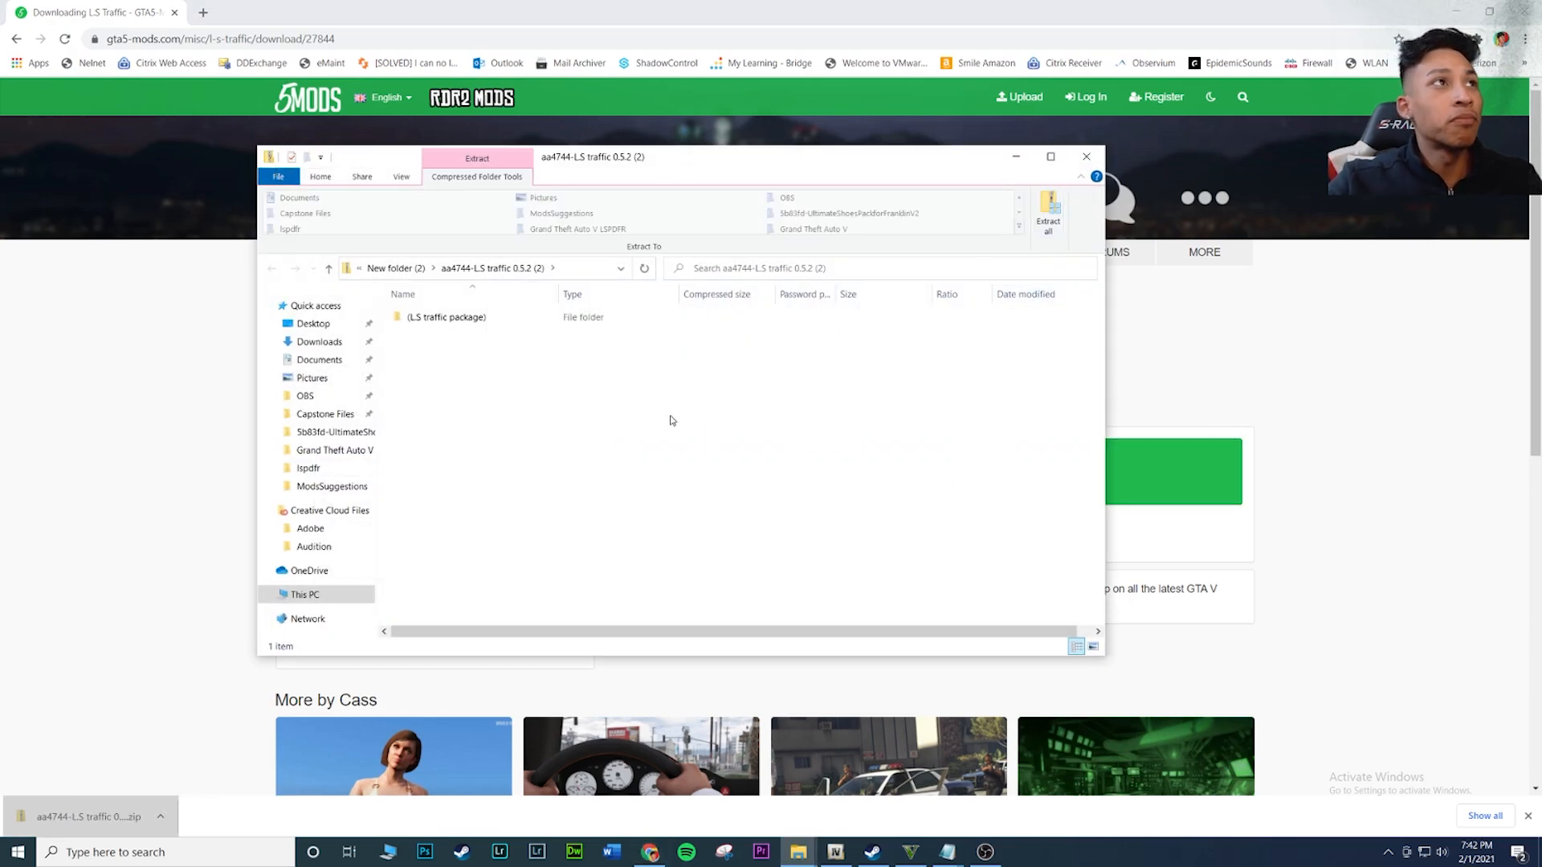
Extract the archive to D:\New folder (2)\aa4744-L.S traffic 0.5.2 (2) and show the extracted files when complete
drag(657, 164, 528, 163)
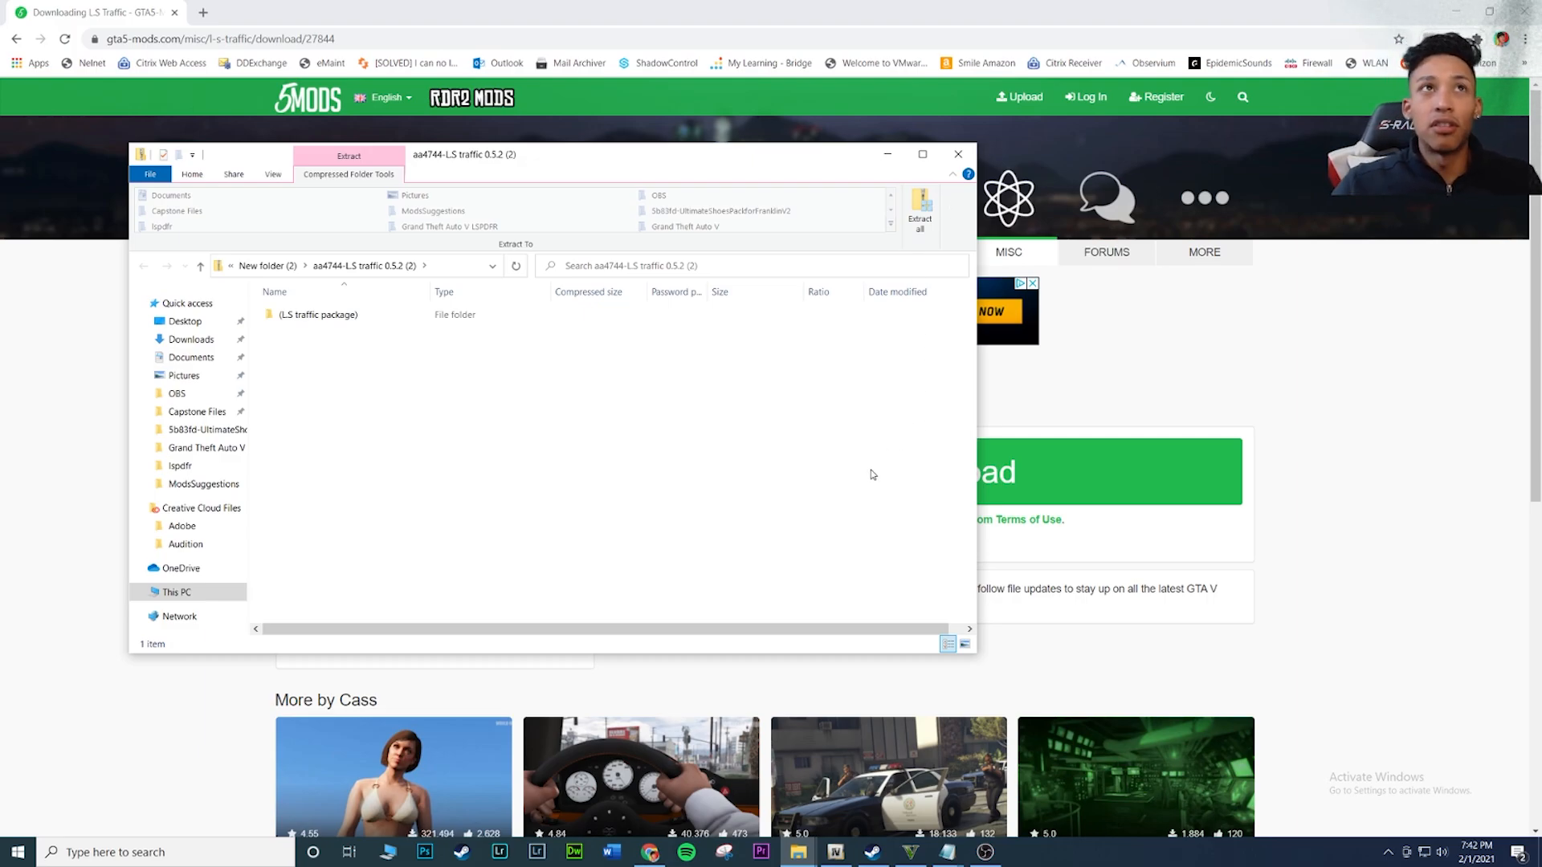
click(923, 219)
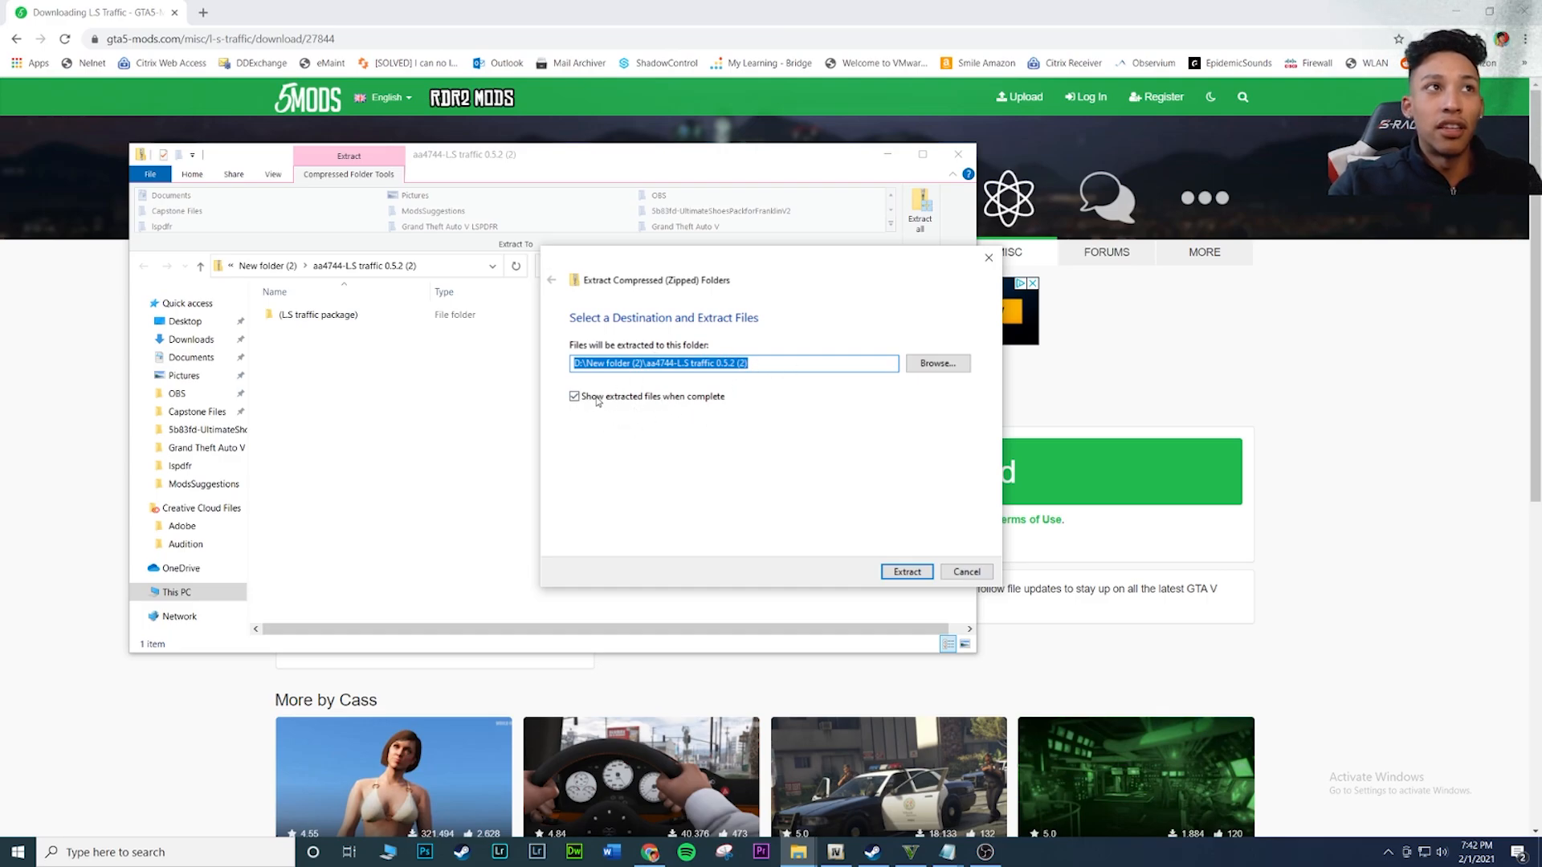
click(907, 572)
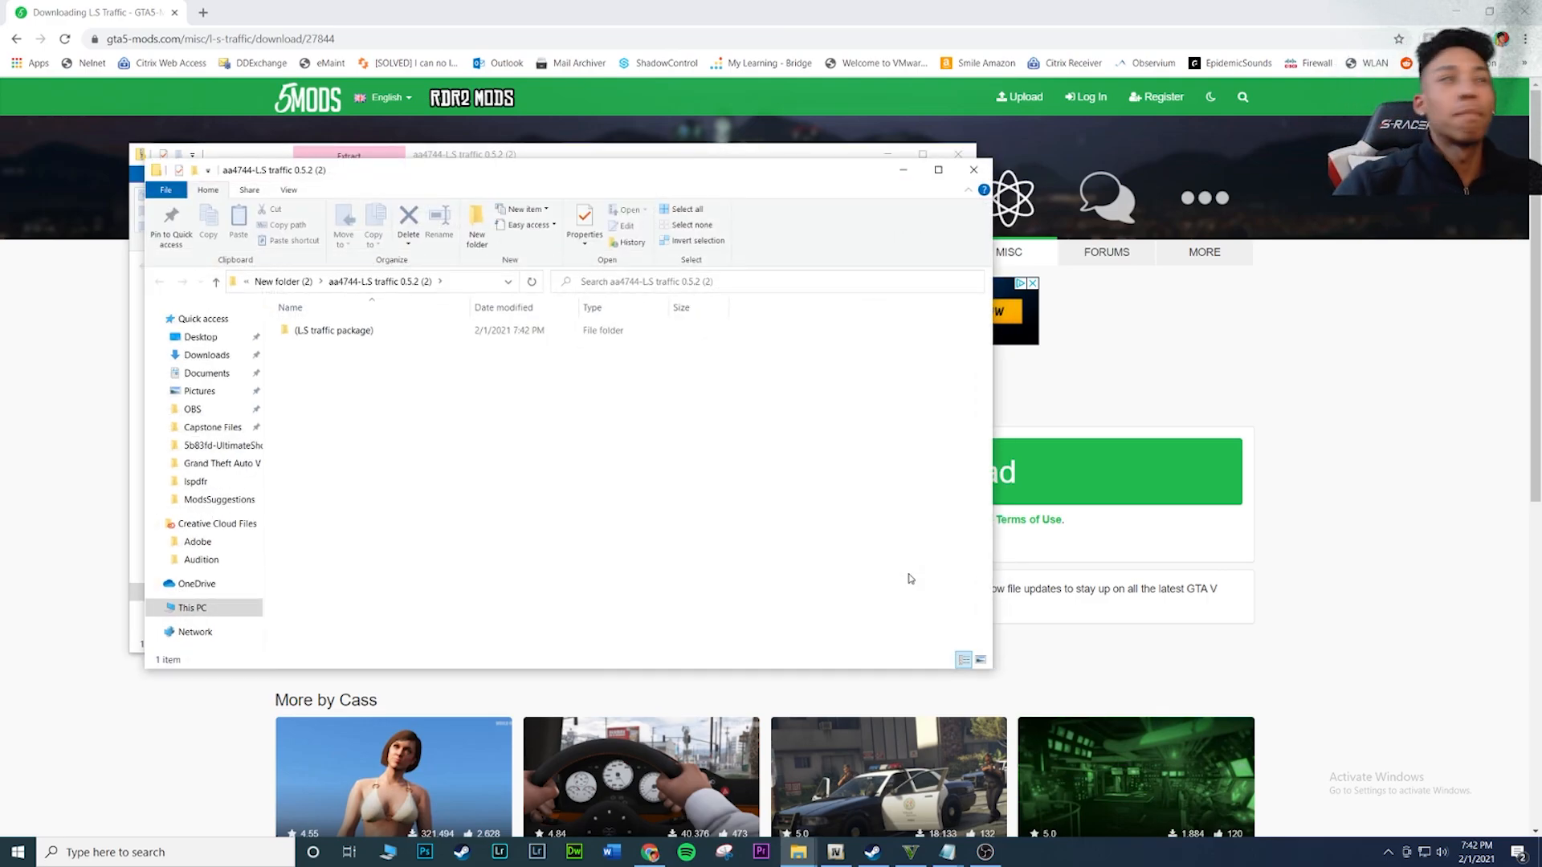
Compare the zip and extracted folder windows, close the zip window and keep the extracted folder open
drag(494, 176, 835, 185)
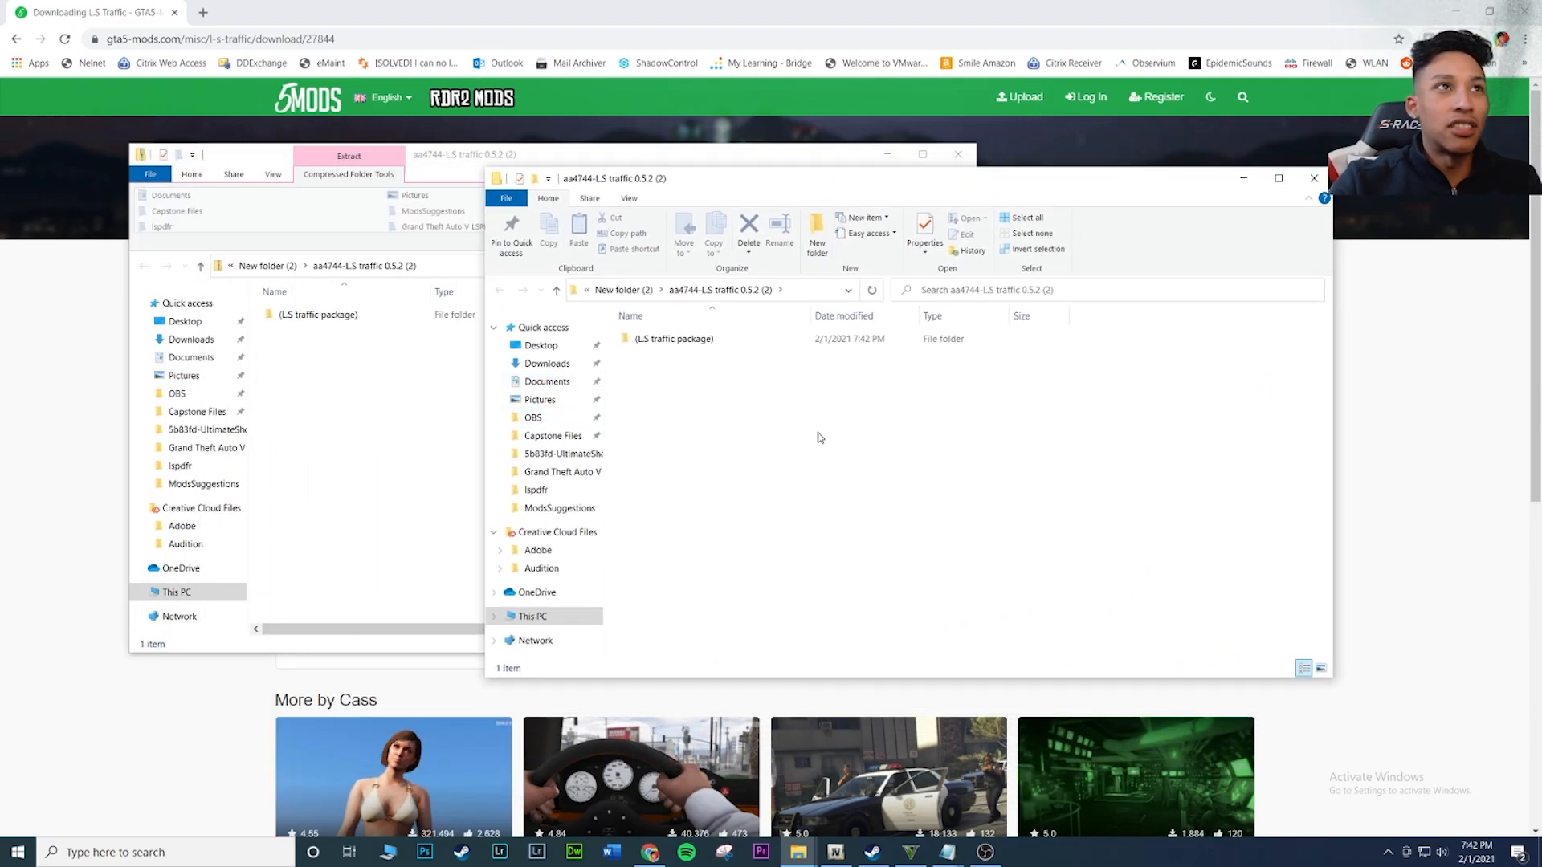
click(382, 398)
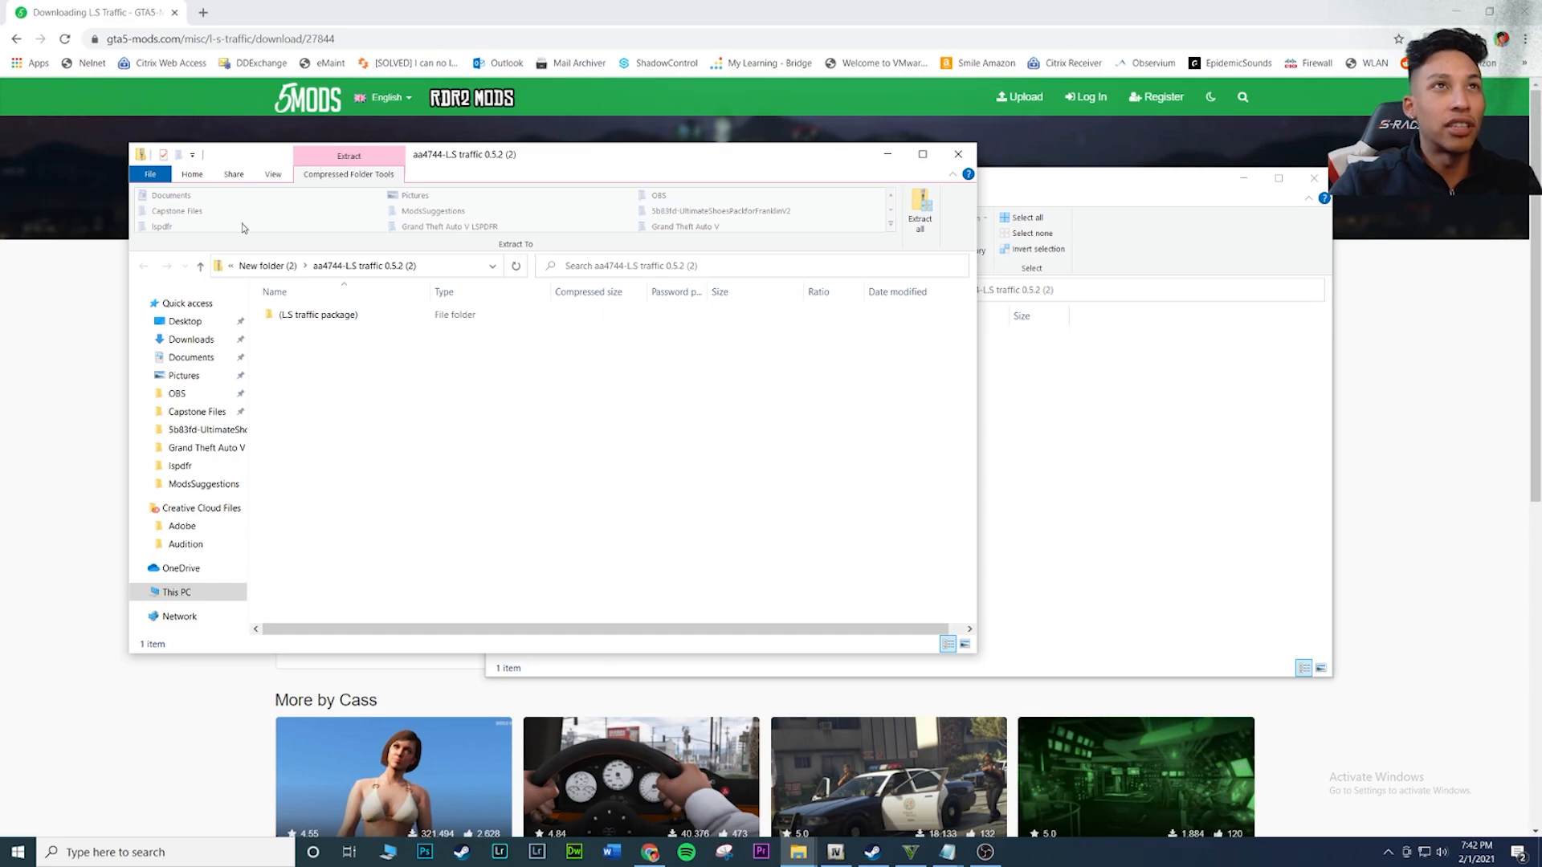
click(1159, 477)
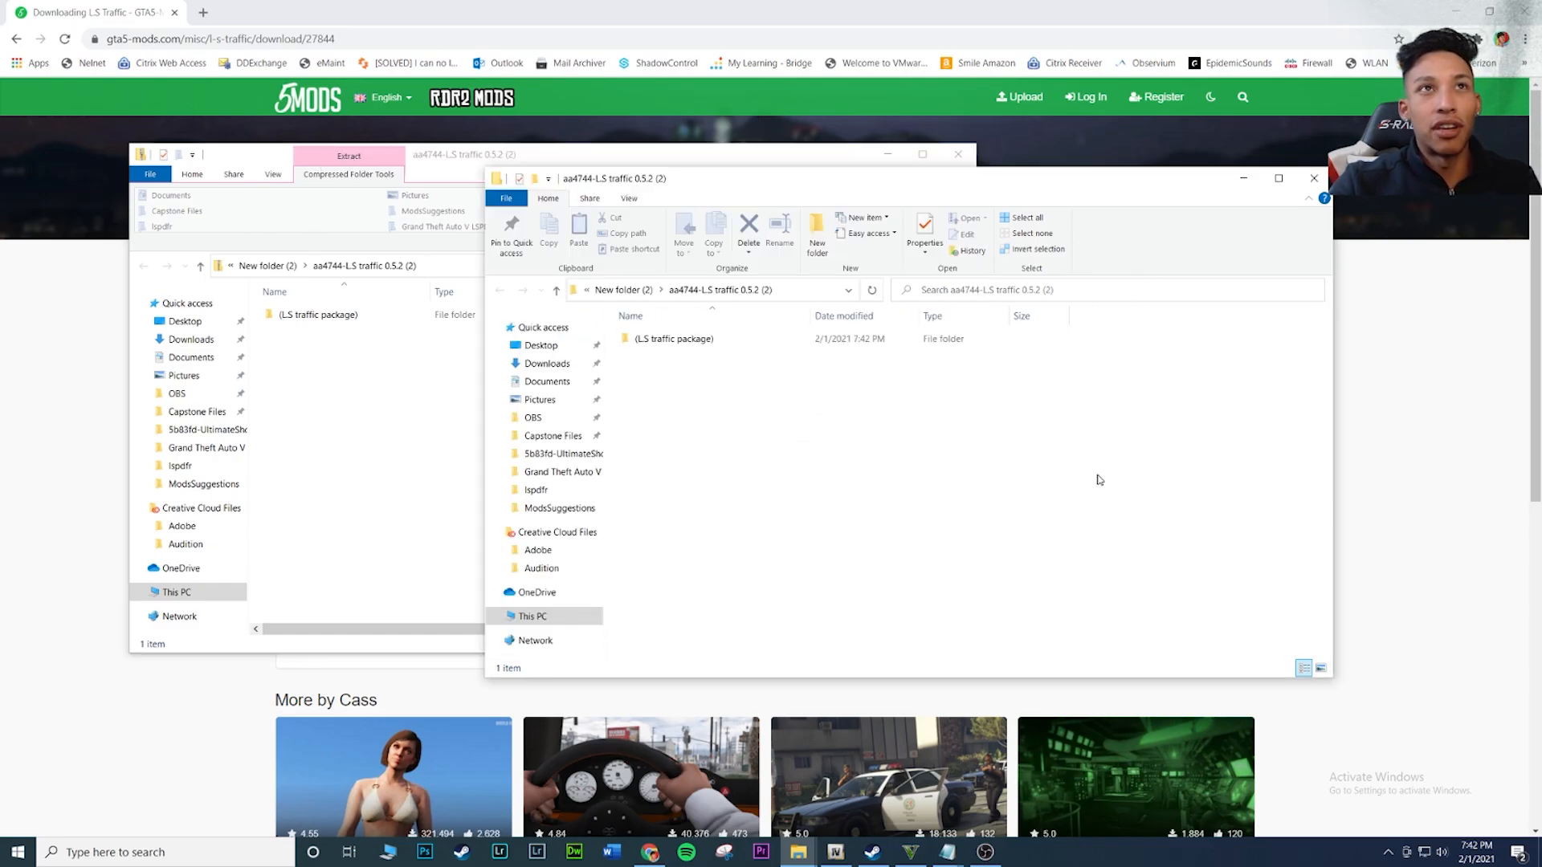
click(334, 448)
click(972, 158)
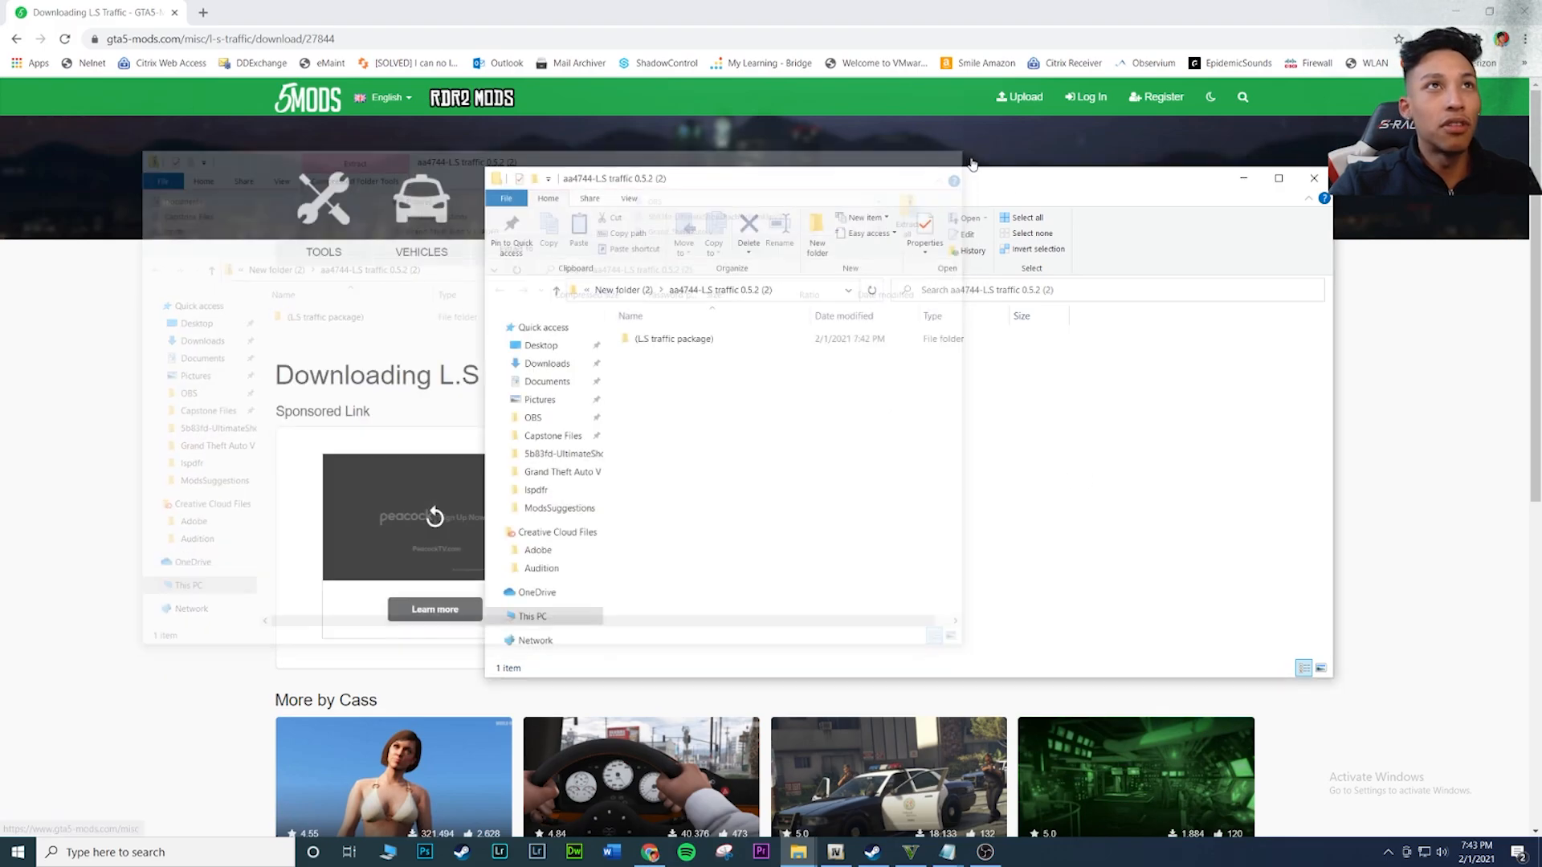
drag(975, 182, 829, 192)
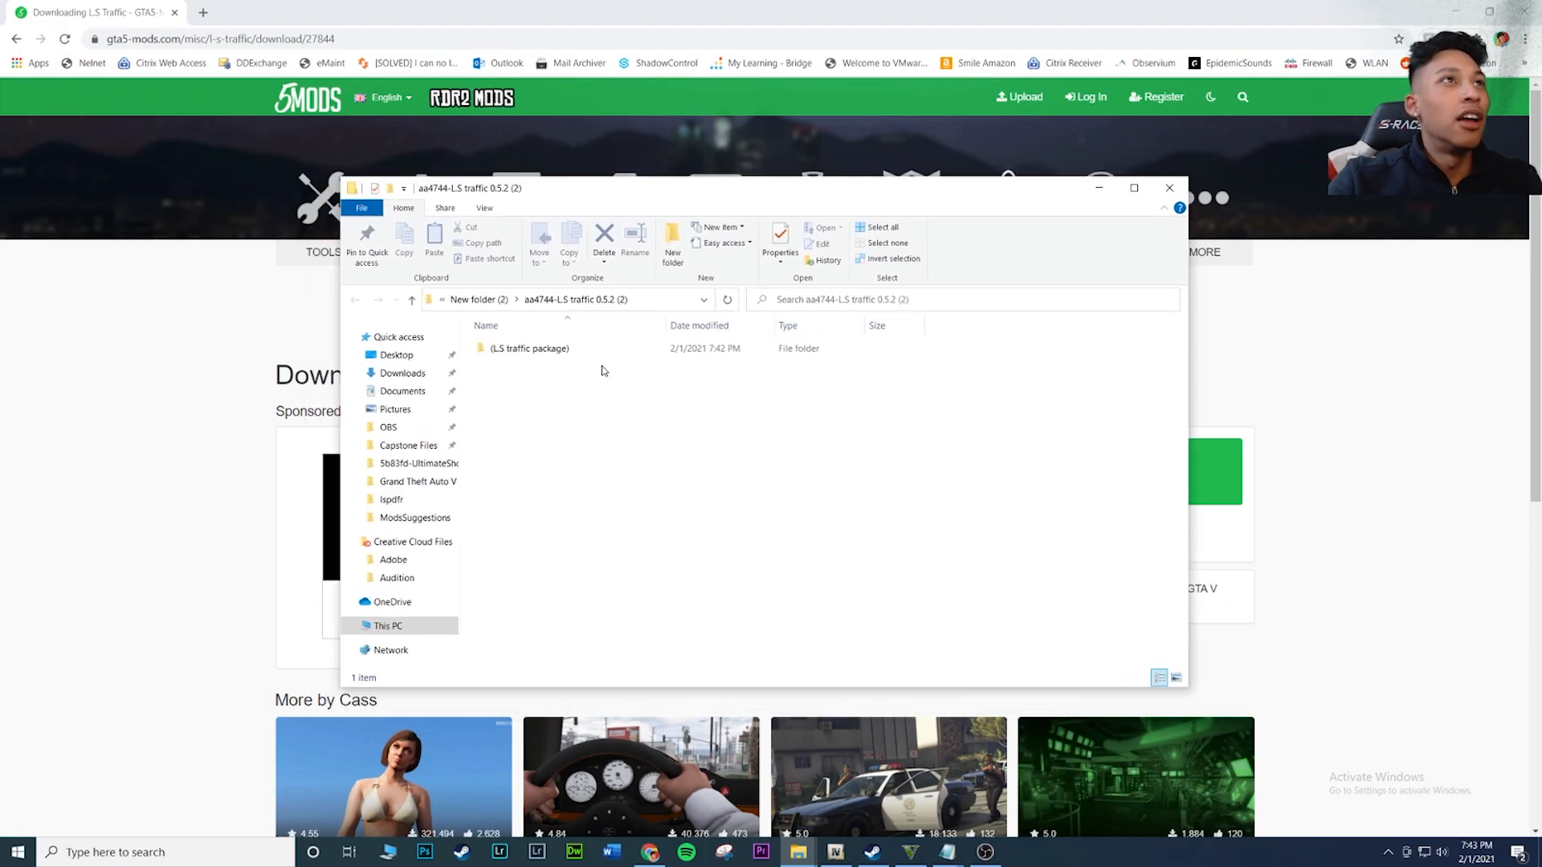
Minimize the browser and close the older Manual folder window on the desktop
click(1456, 12)
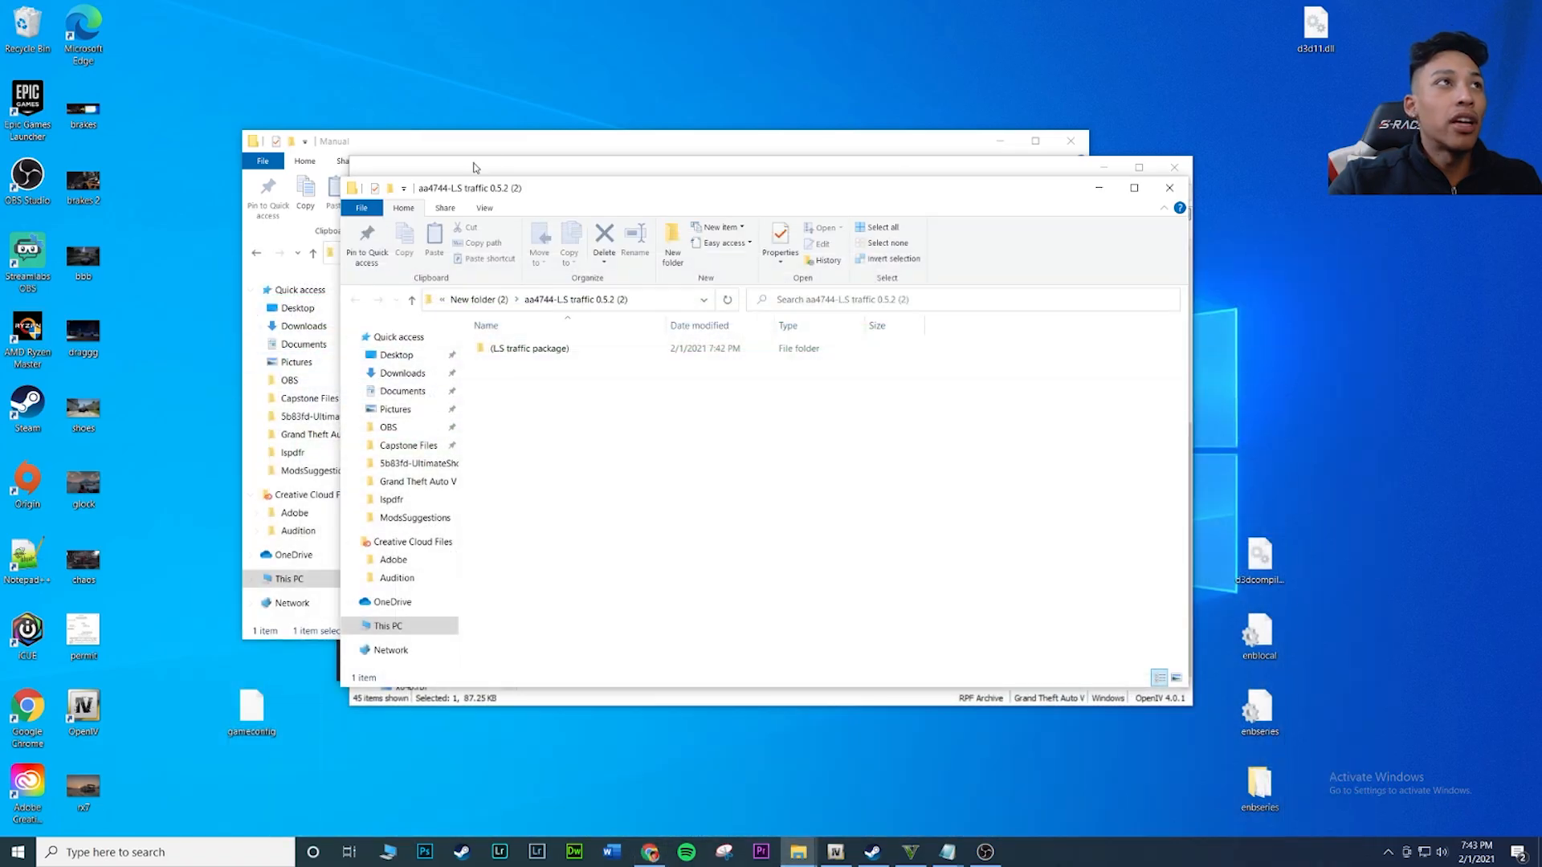
click(511, 153)
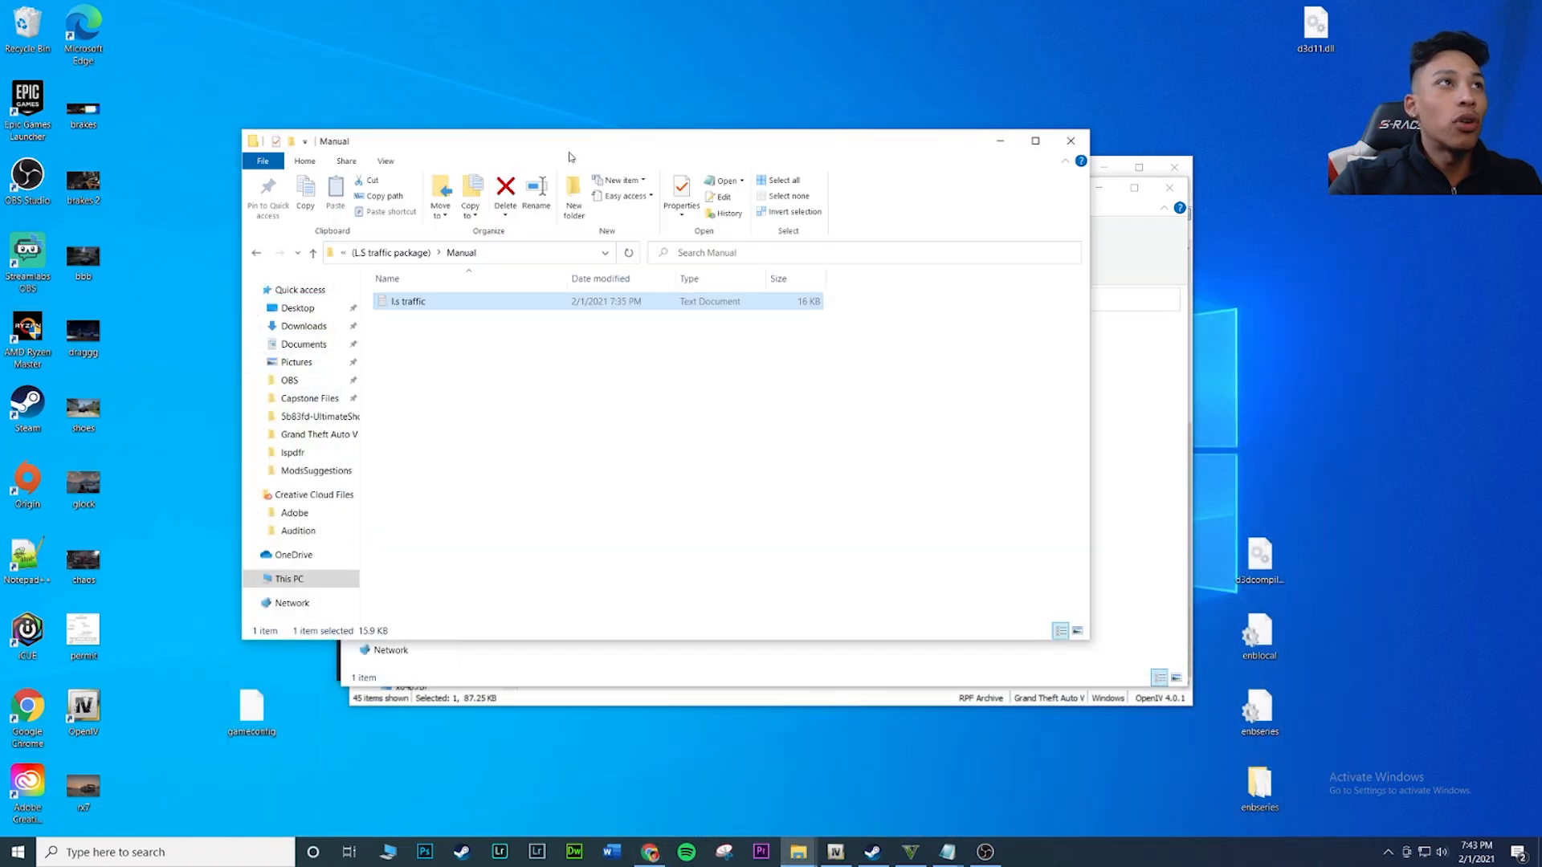
click(1071, 143)
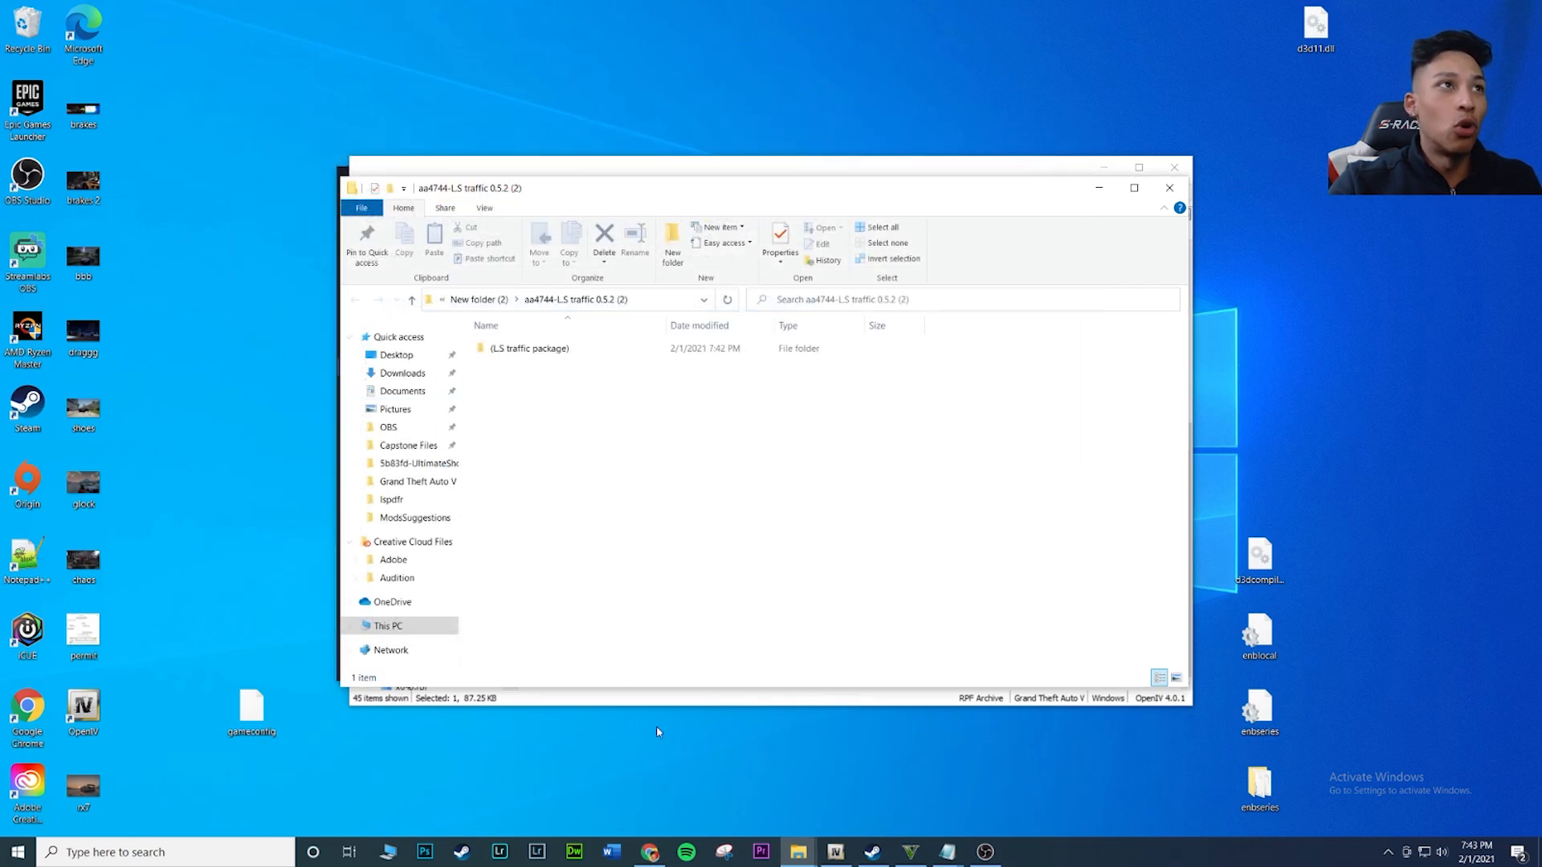
Switch to OpenIV and open the mods/update/update.rpf/common/data folder of GTA V
click(835, 852)
drag(715, 171, 495, 251)
click(164, 333)
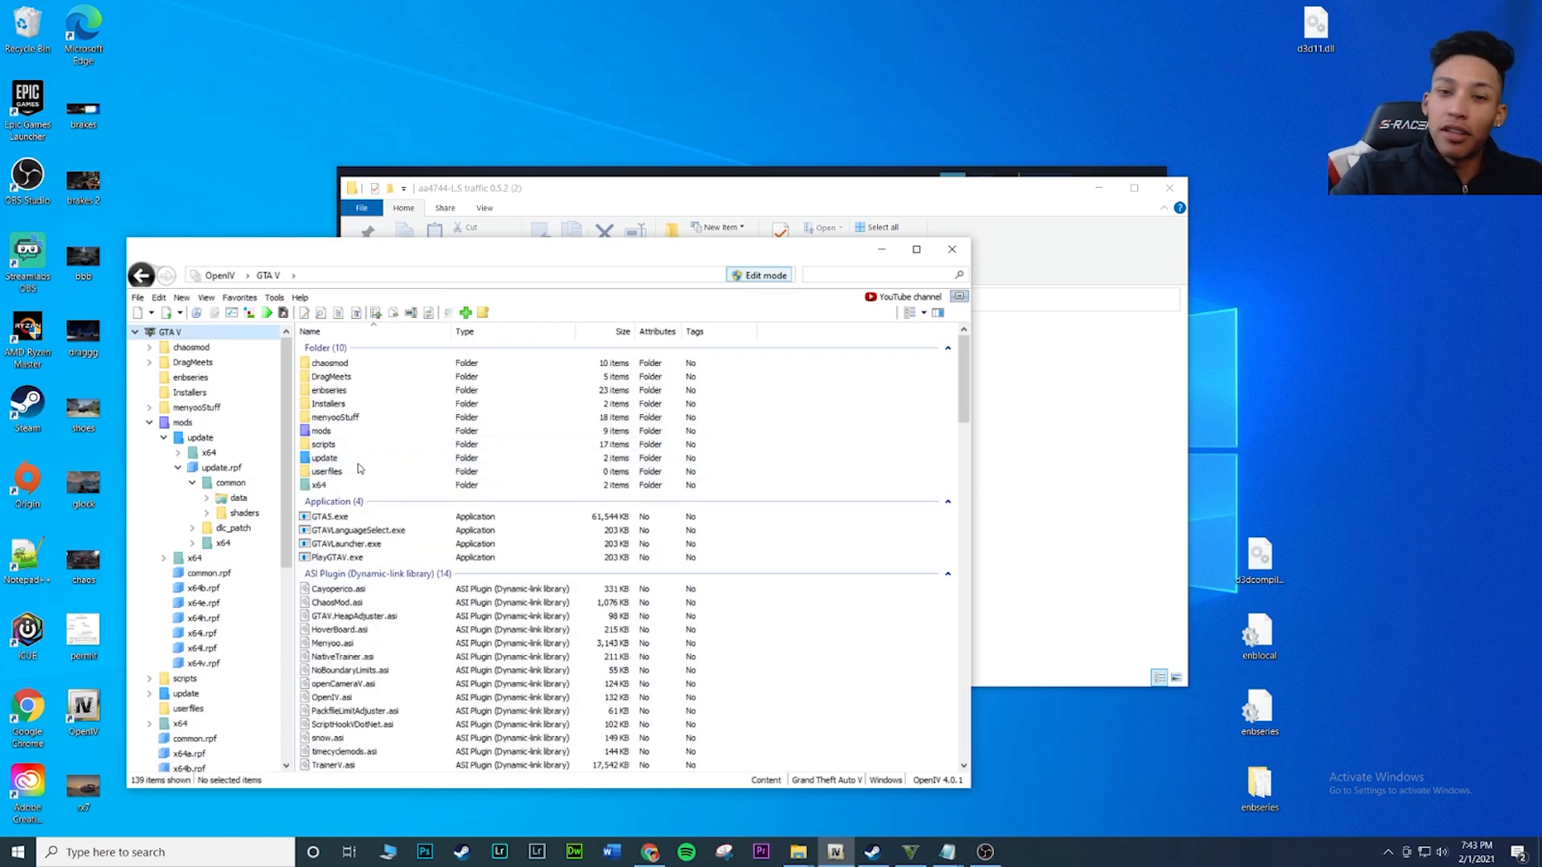
double_click(359, 431)
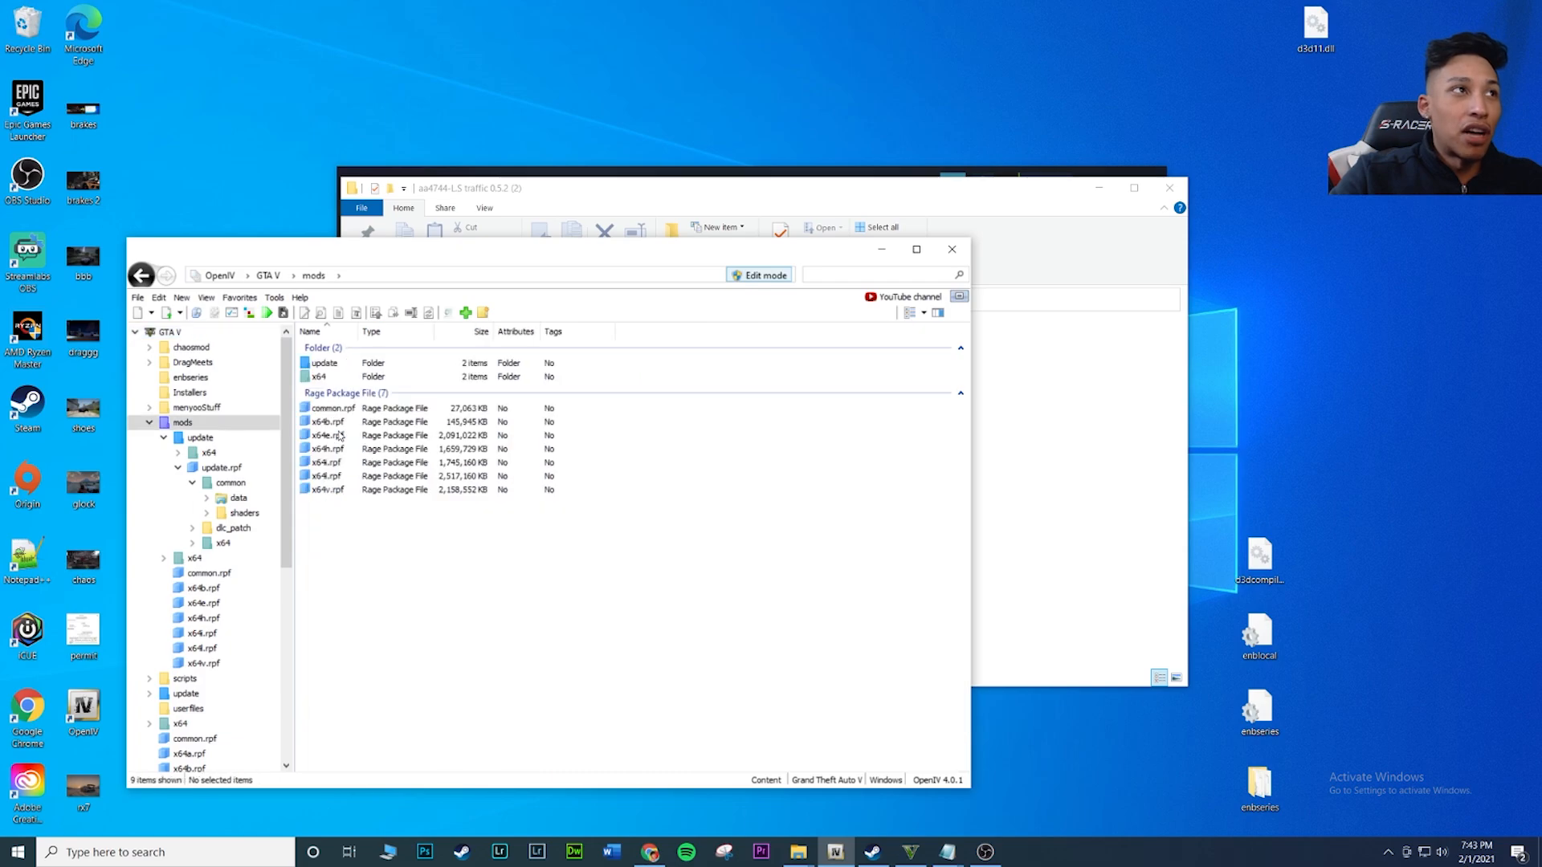
double_click(359, 363)
double_click(346, 395)
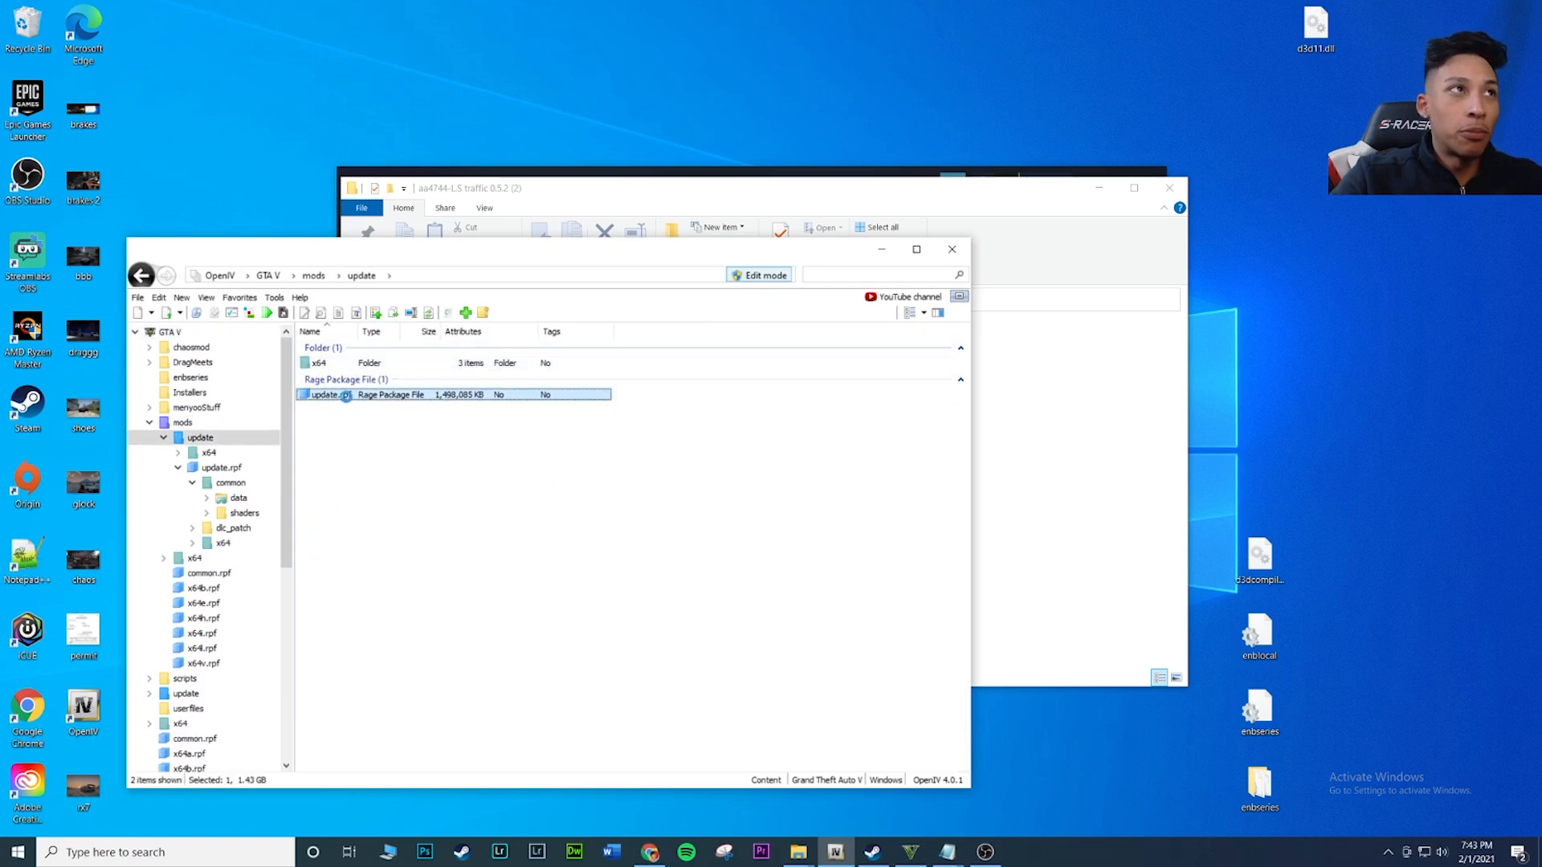
double_click(351, 363)
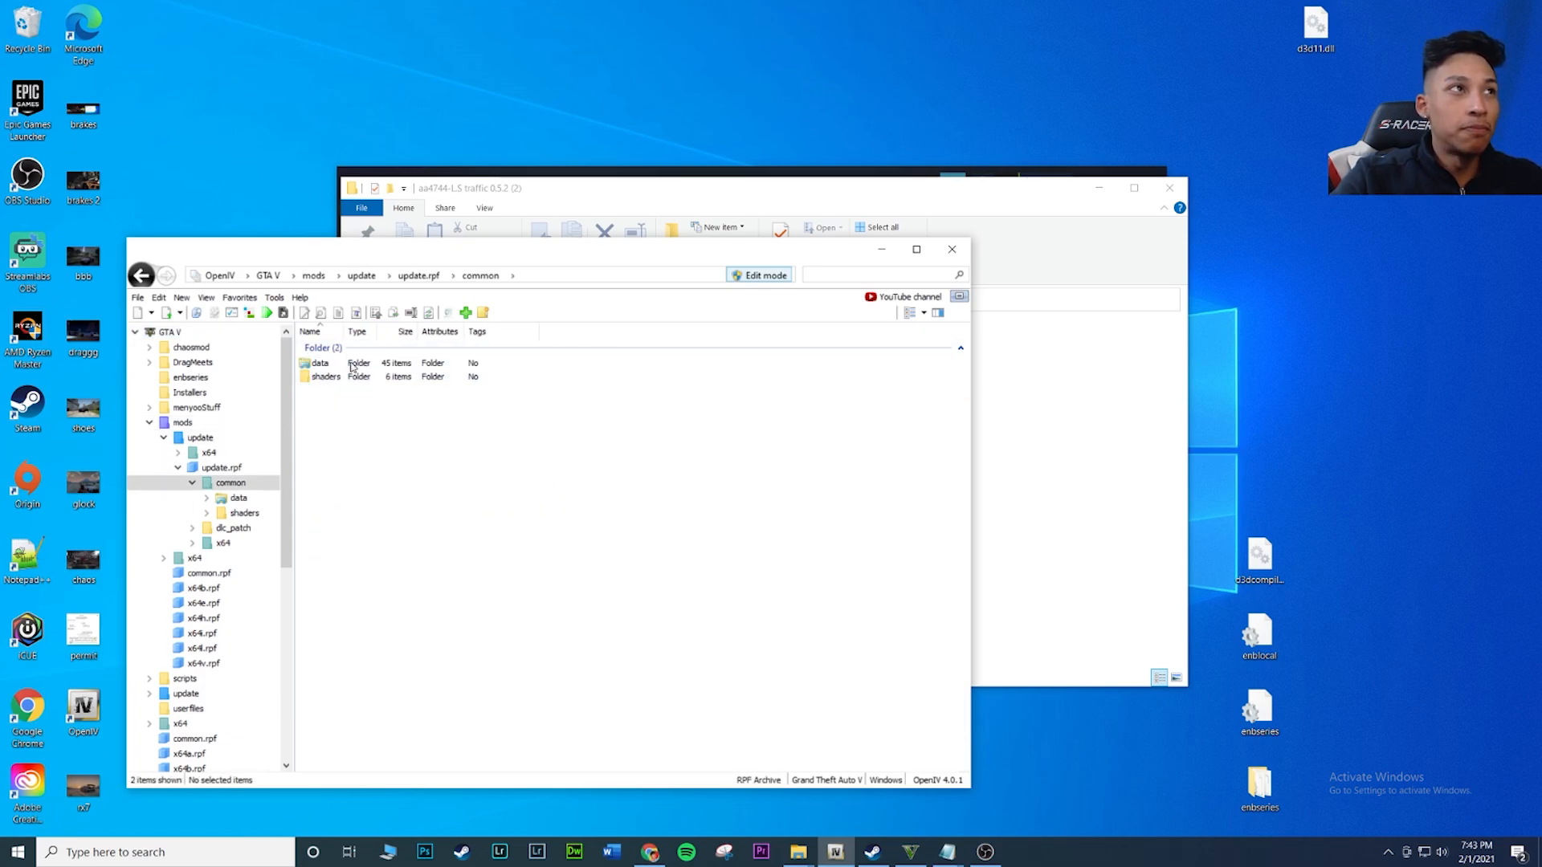
double_click(351, 365)
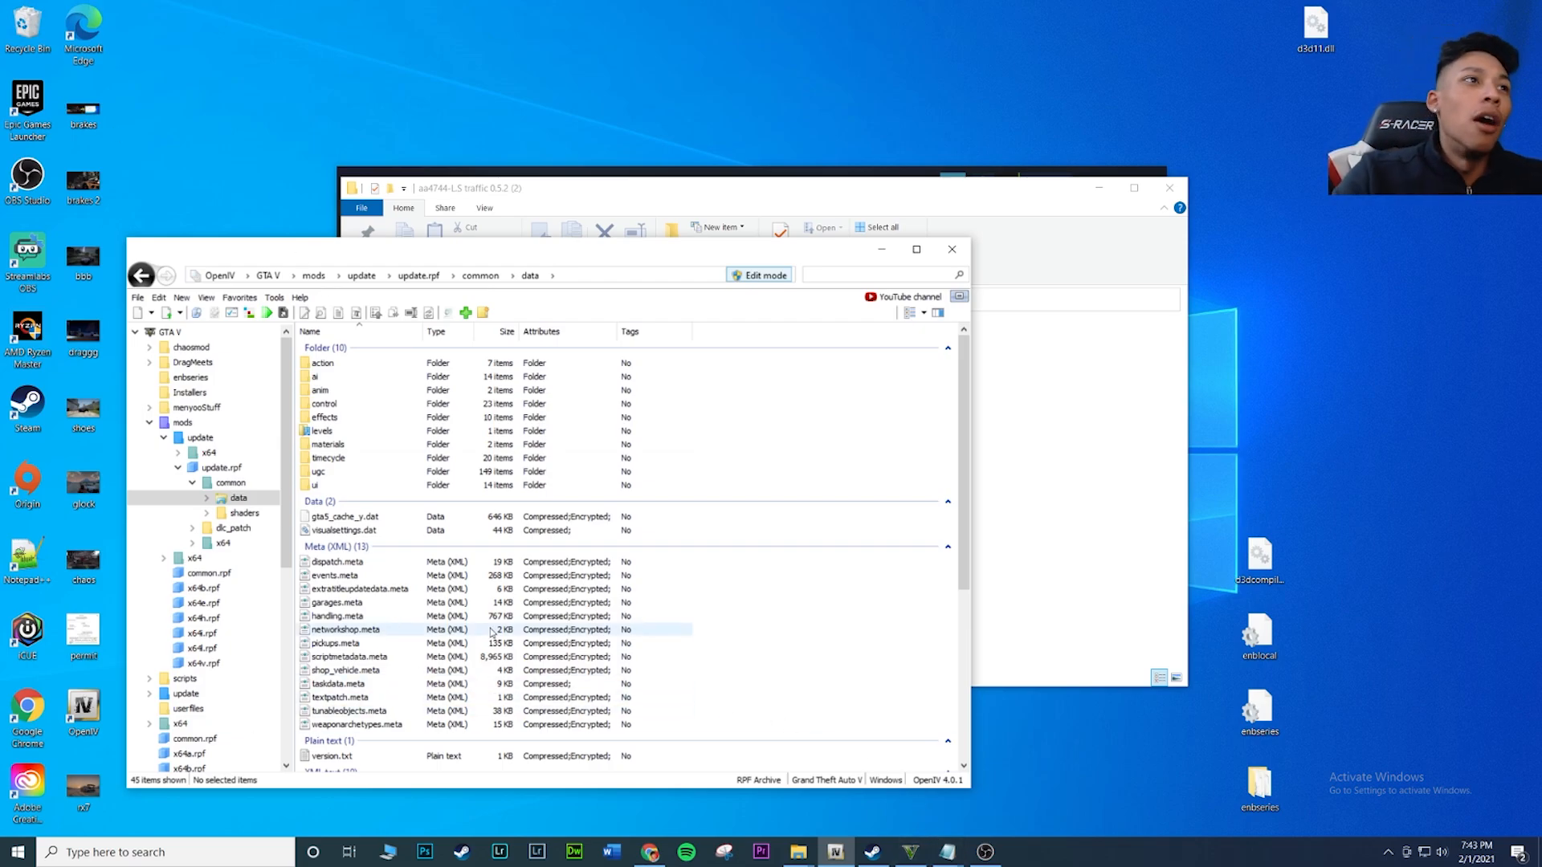
Find gameconfig.xml in the data folder and open it in the text editor, moving the editor window clear
scroll(655, 536, down, 7)
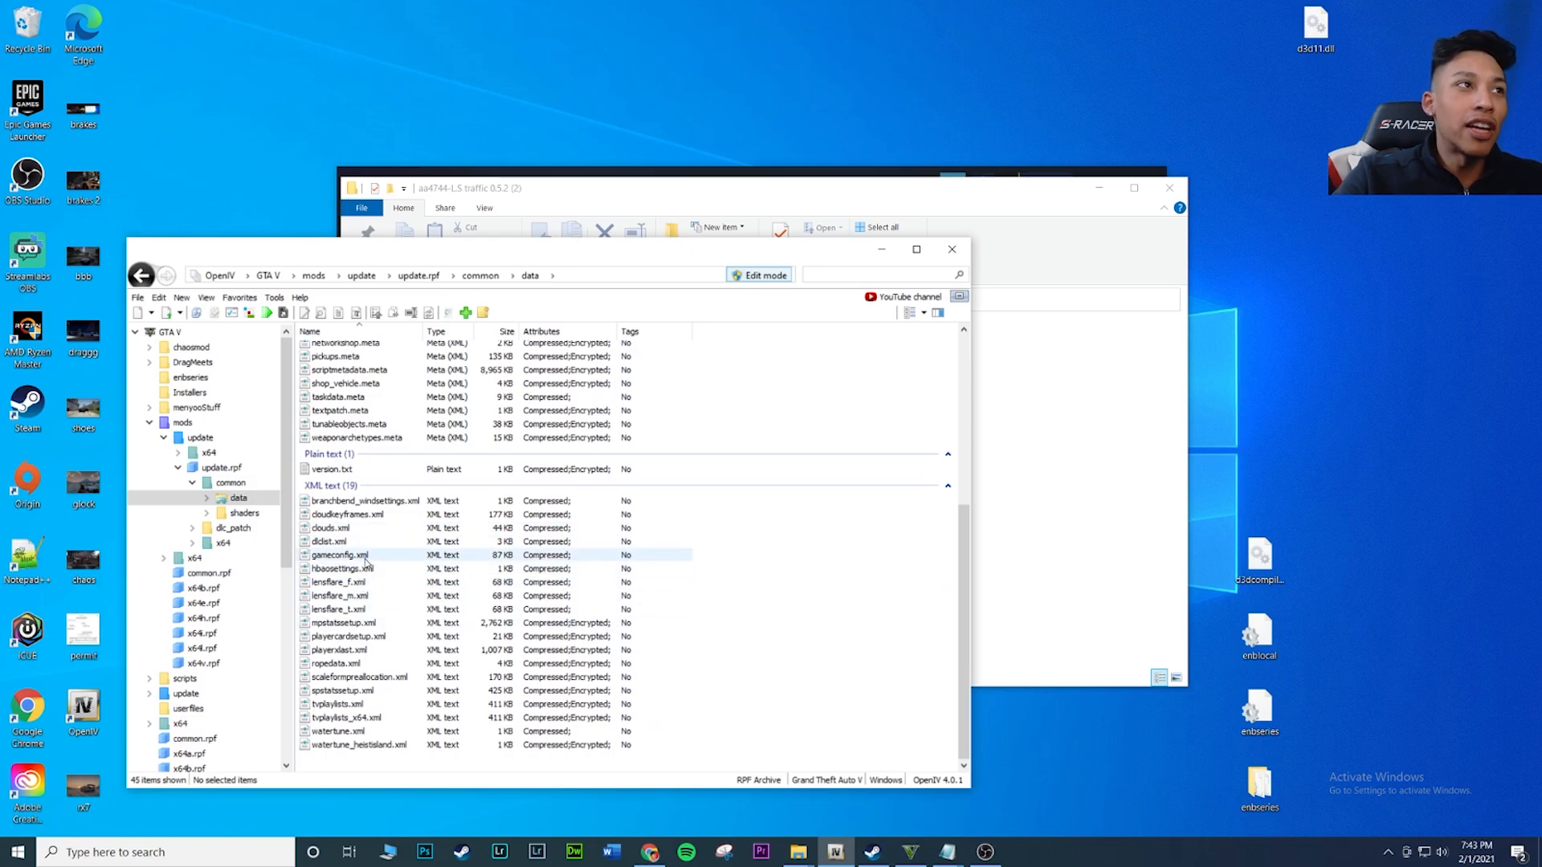
scroll(378, 553, up, 7)
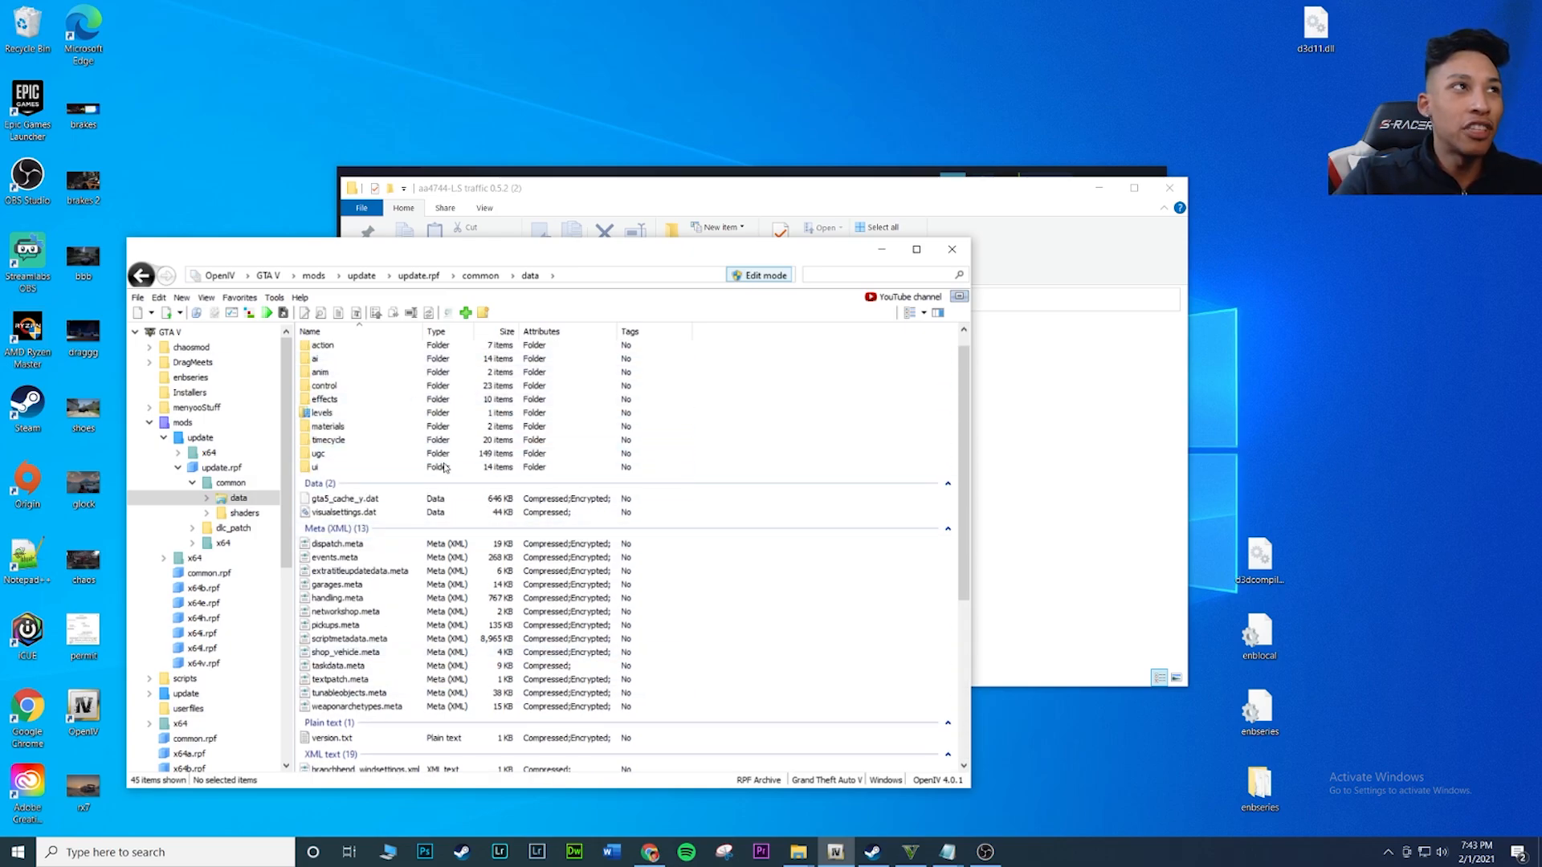
scroll(445, 467, up, 1)
scroll(345, 482, down, 7)
click(329, 556)
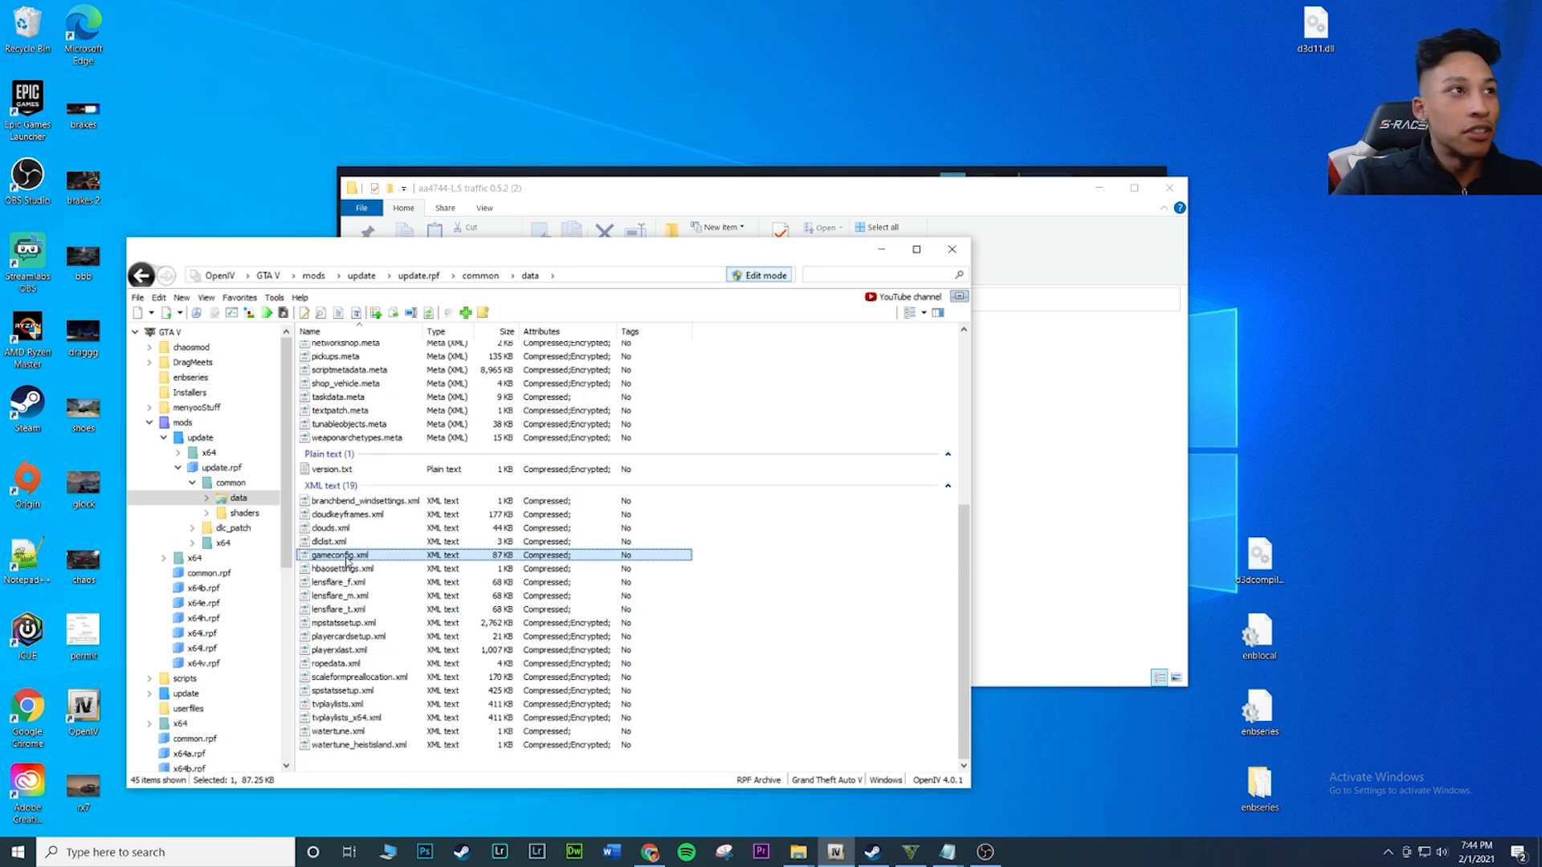
right_click(347, 563)
click(406, 584)
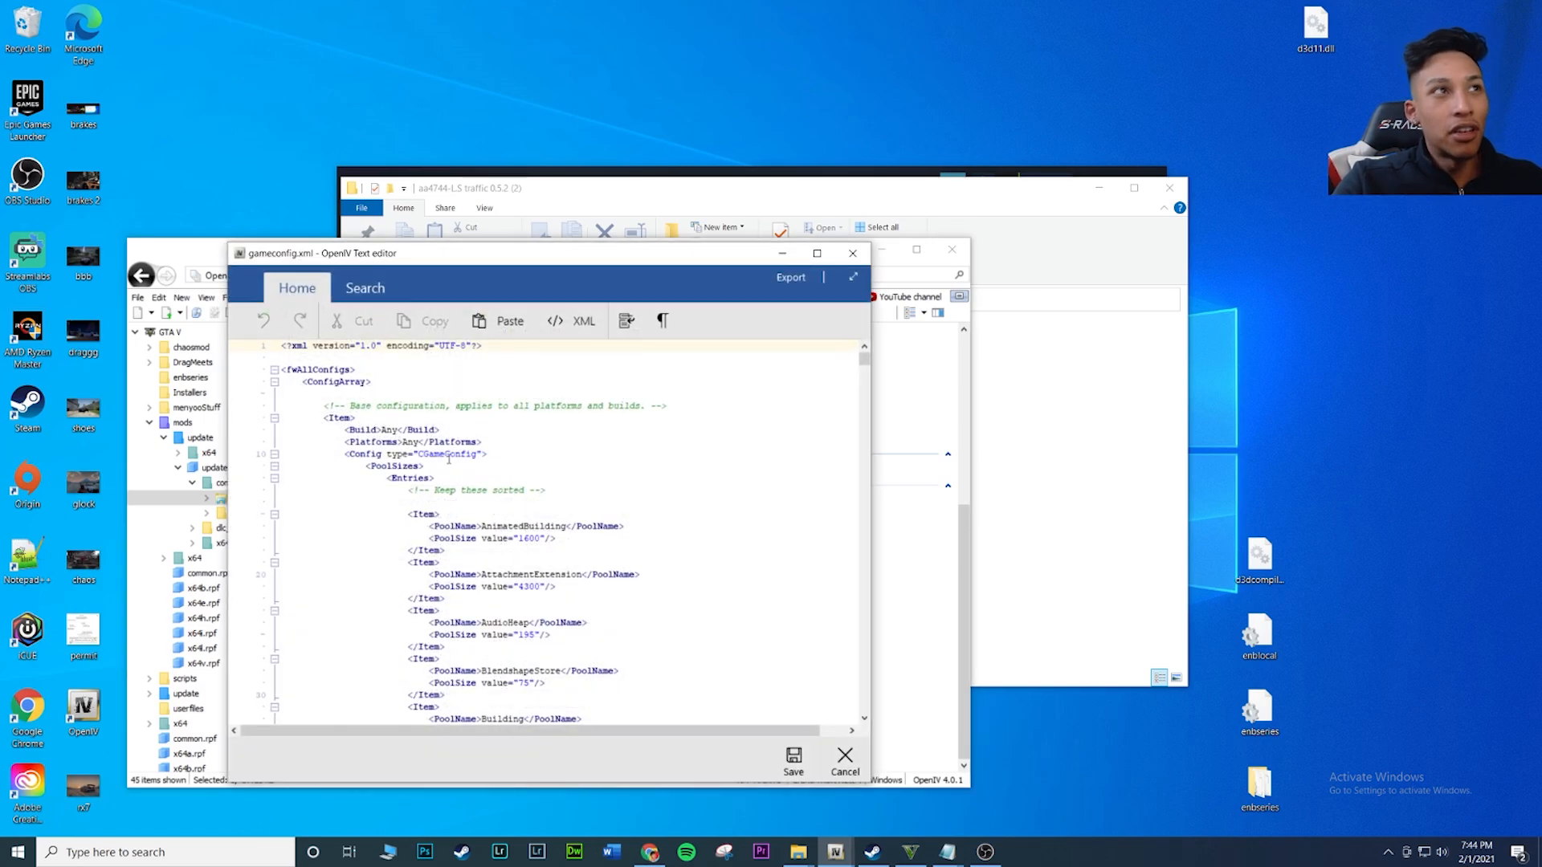
drag(505, 275, 418, 179)
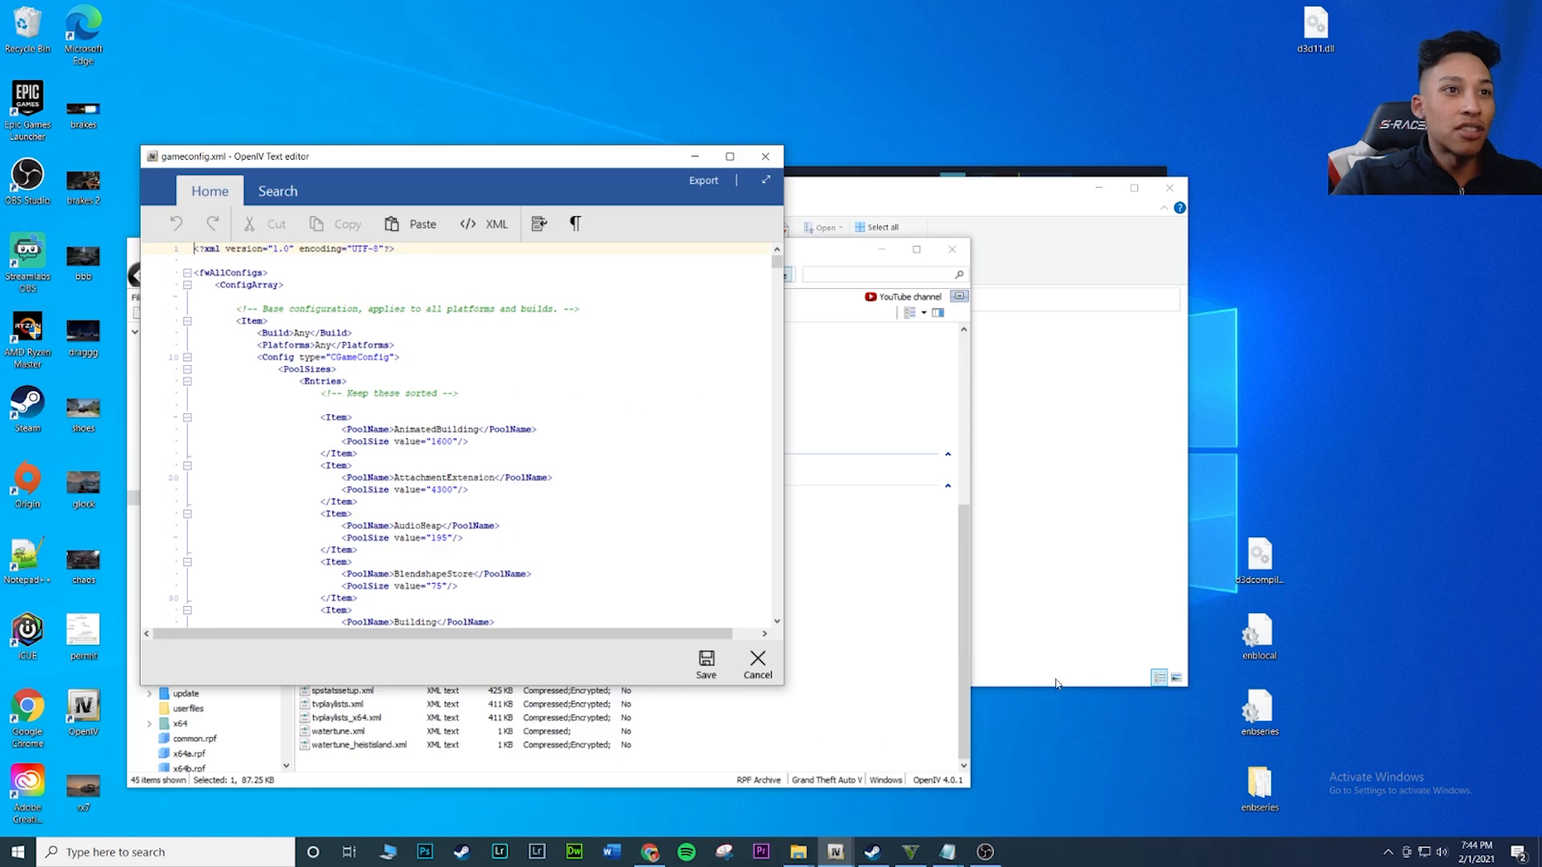
Switch to the extracted mod's File Explorer window, open the (L.S traffic package) folder and place it beside the editor
mouse_move(799, 852)
click(943, 808)
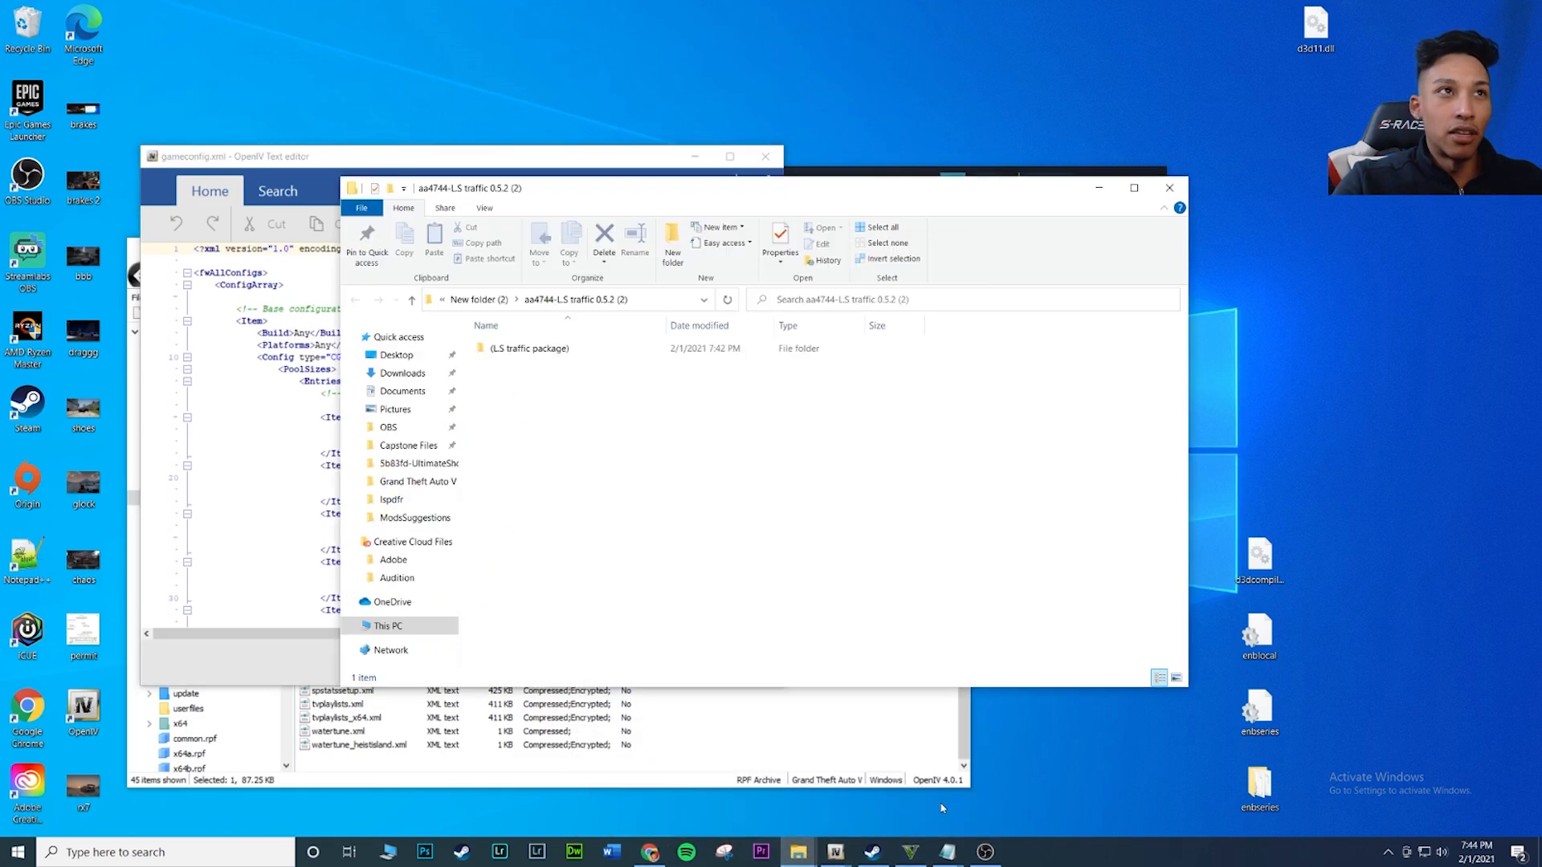
double_click(545, 351)
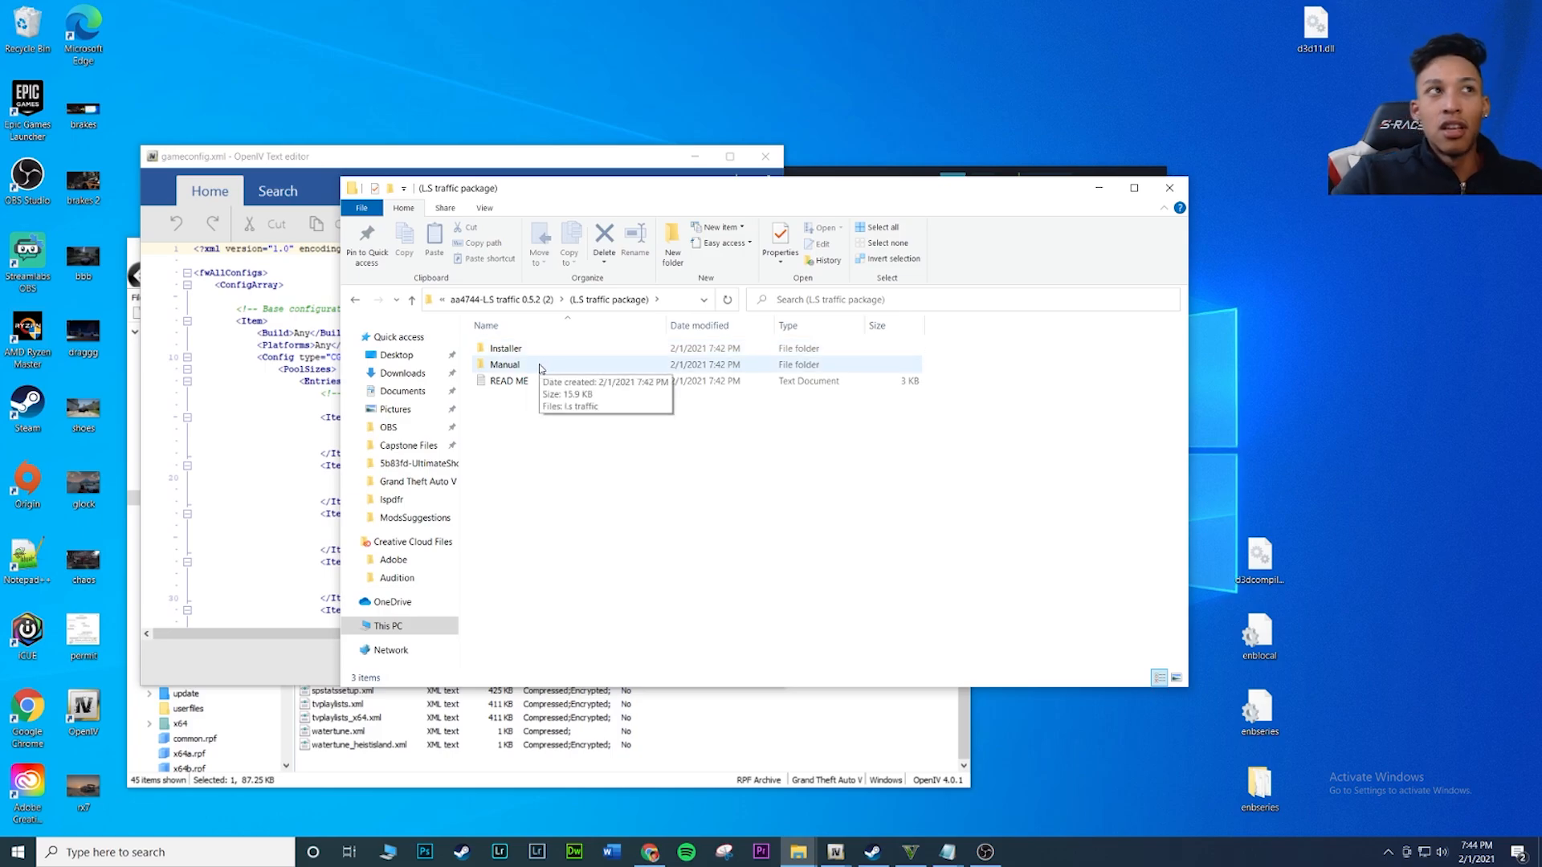
drag(568, 189, 854, 73)
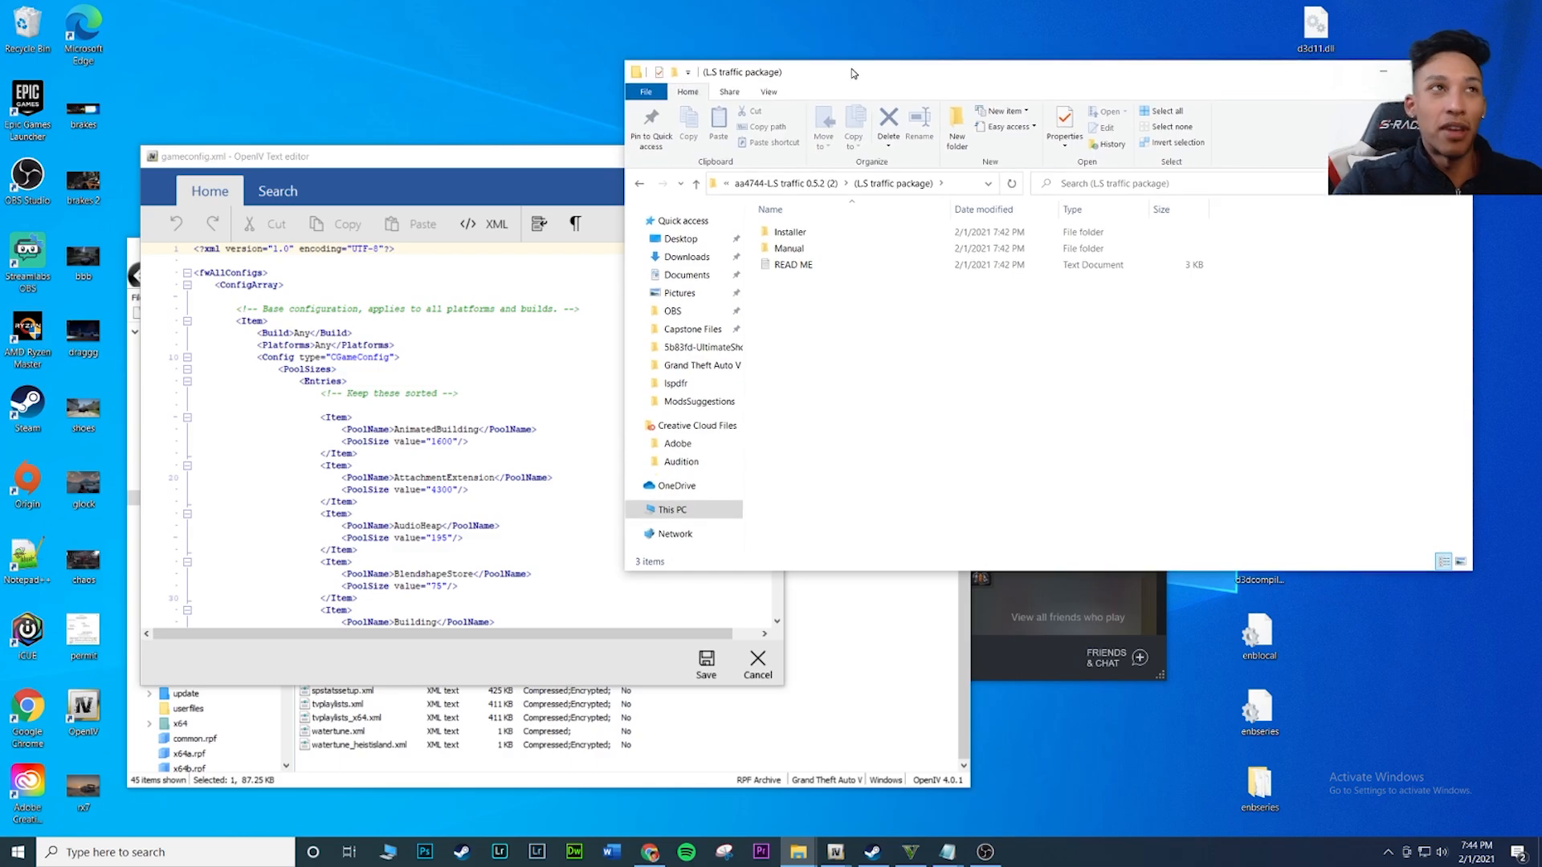
Close the gameconfig.xml text editor without saving and move the OpenIV window to uncover part of the desktop
click(454, 182)
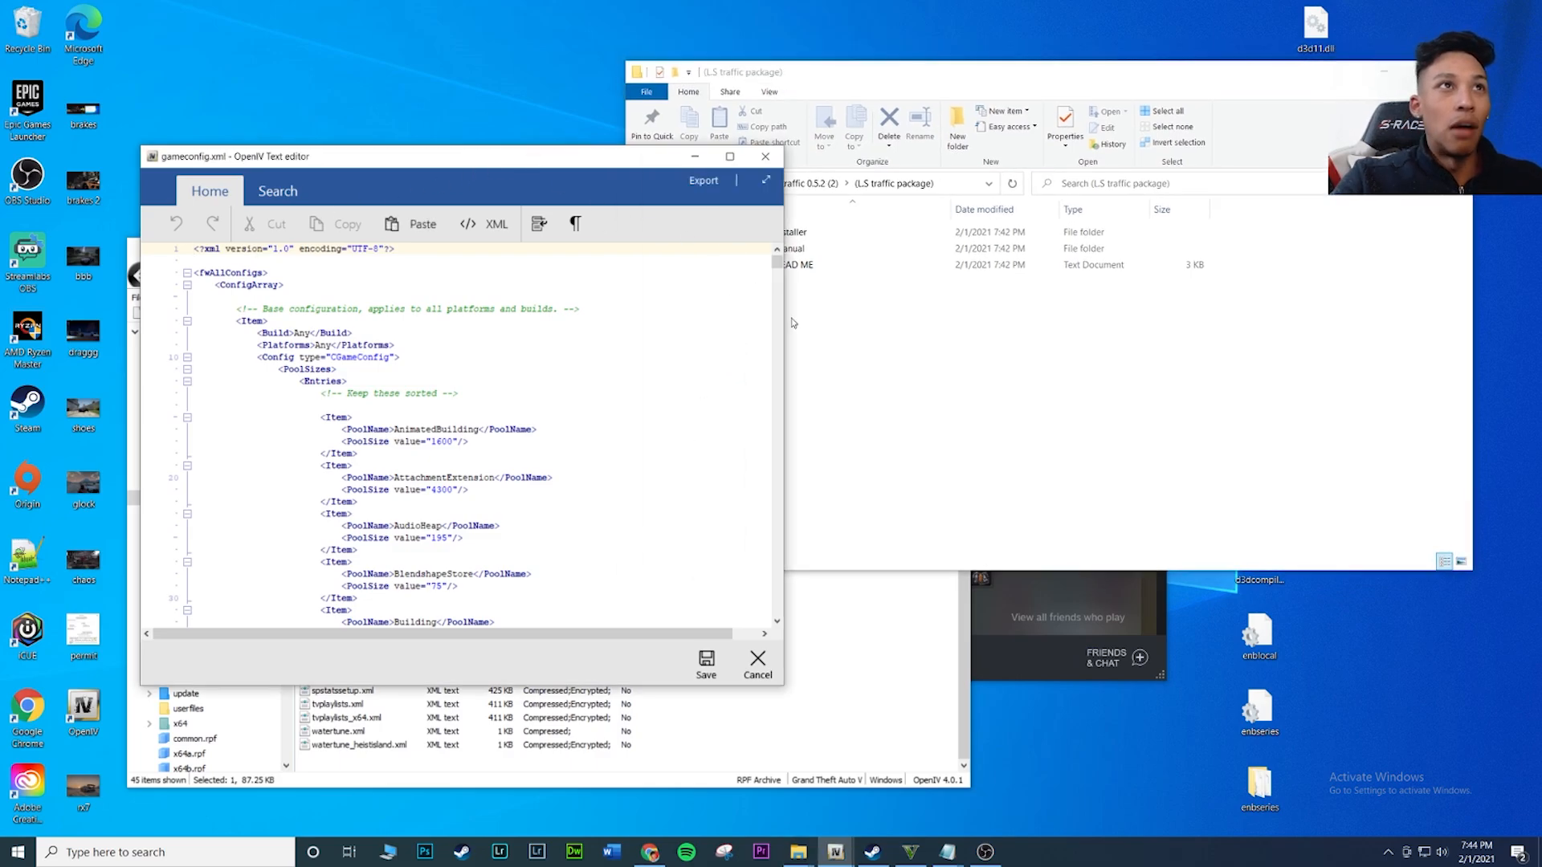
click(769, 669)
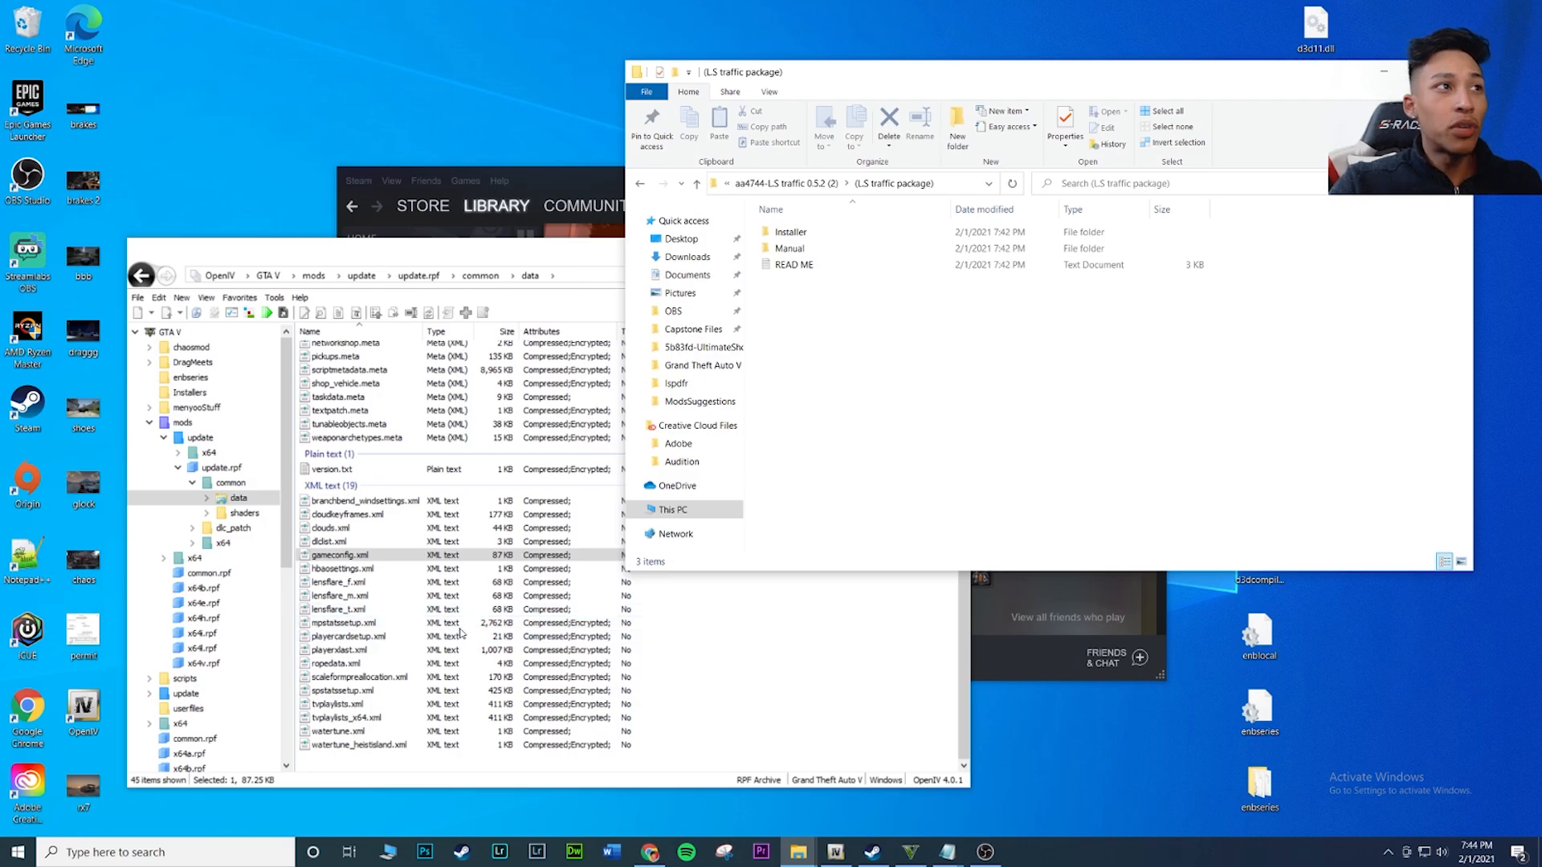
click(368, 558)
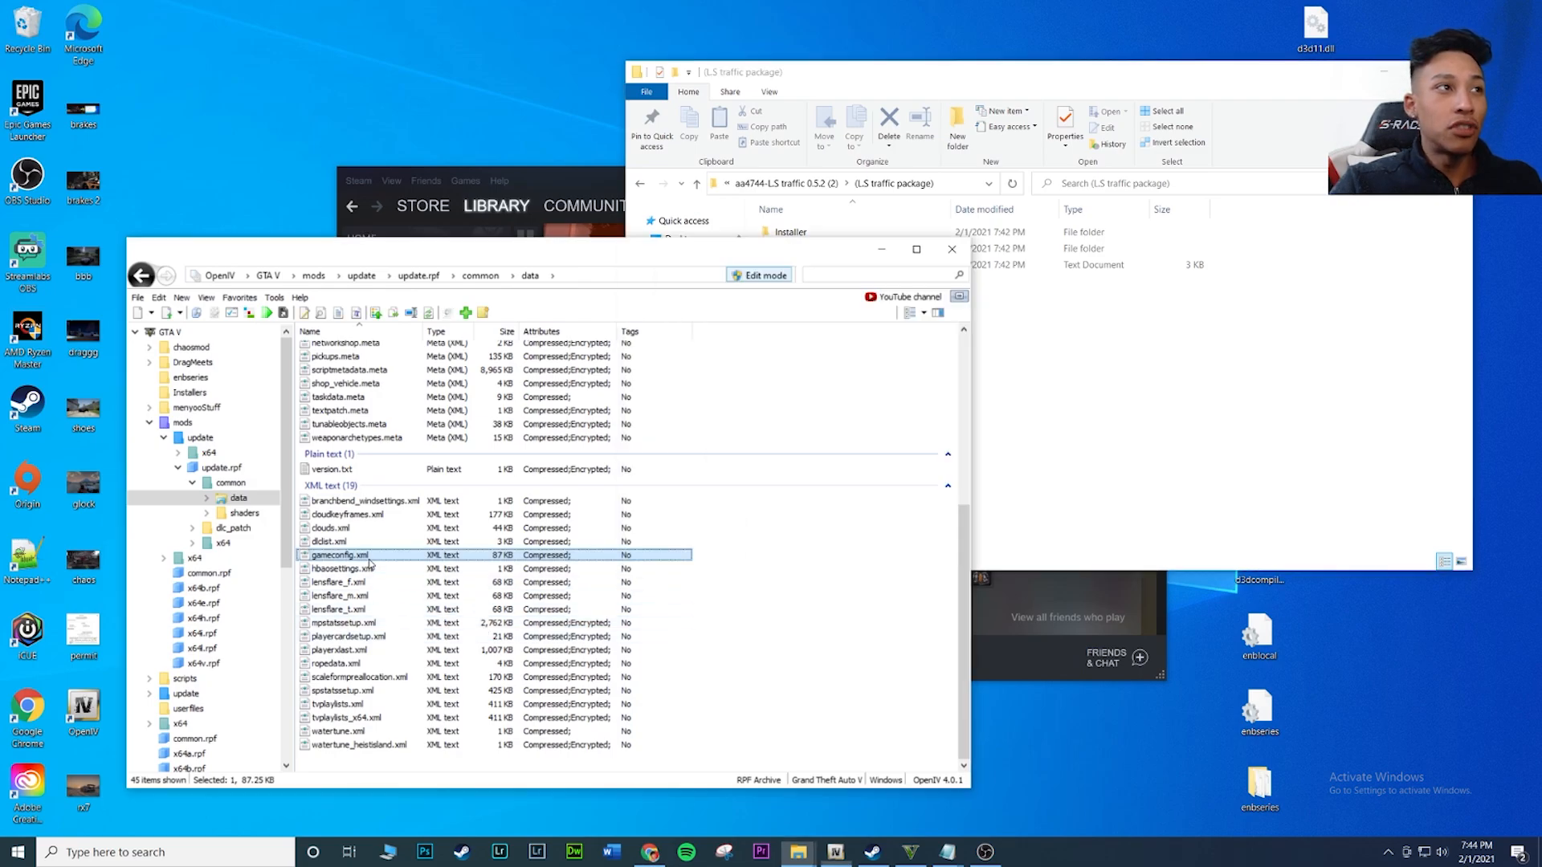
click(427, 567)
drag(472, 256, 551, 192)
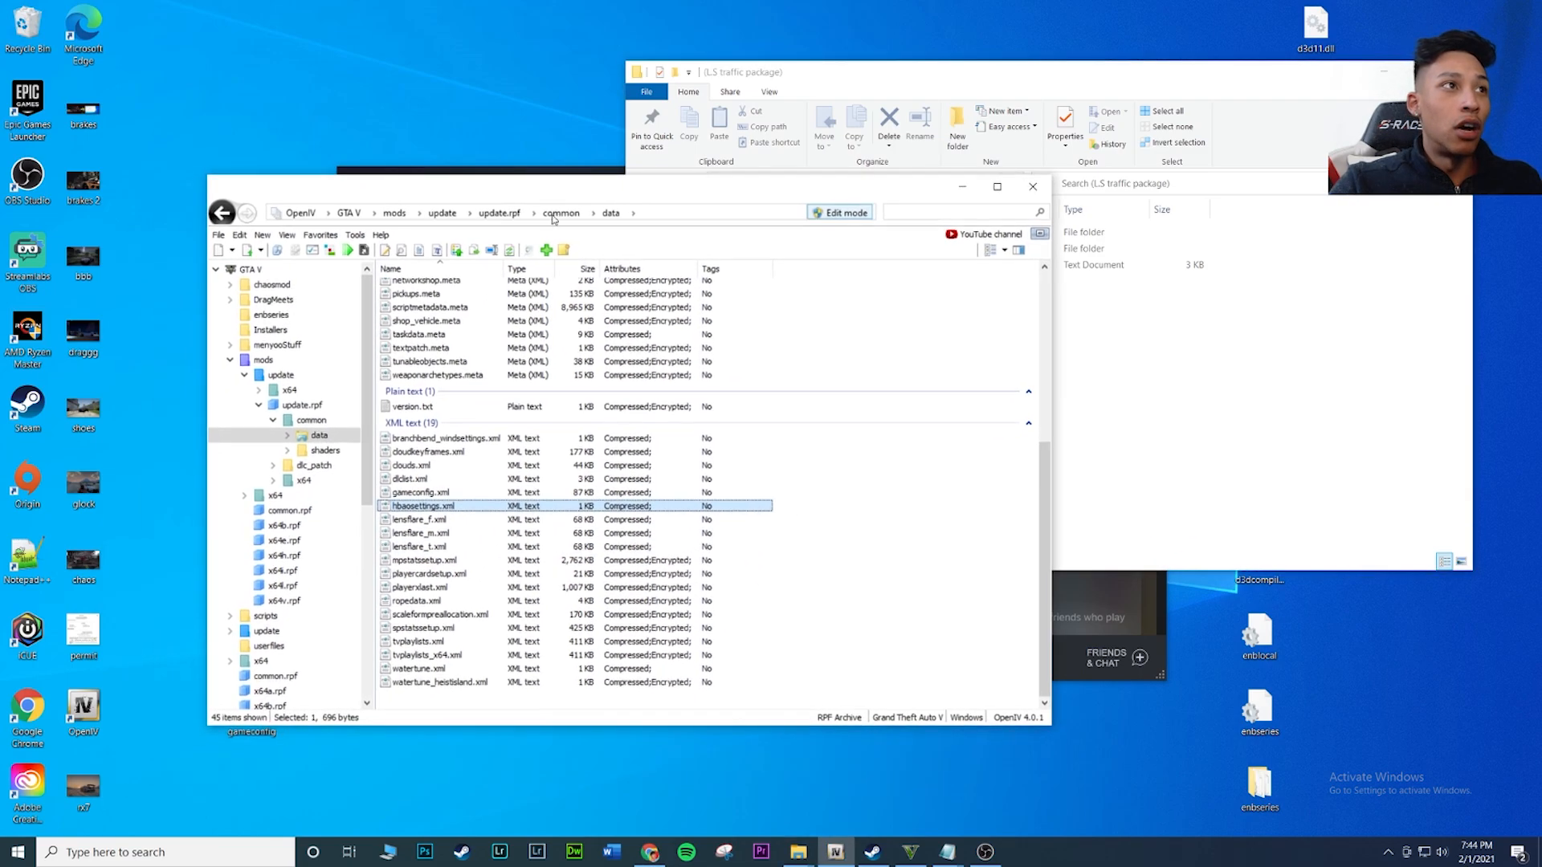
Copy gameconfig.xml to the desktop as a backup, keeping the copy already there, and place it beside the Microsoft Edge icon
click(454, 493)
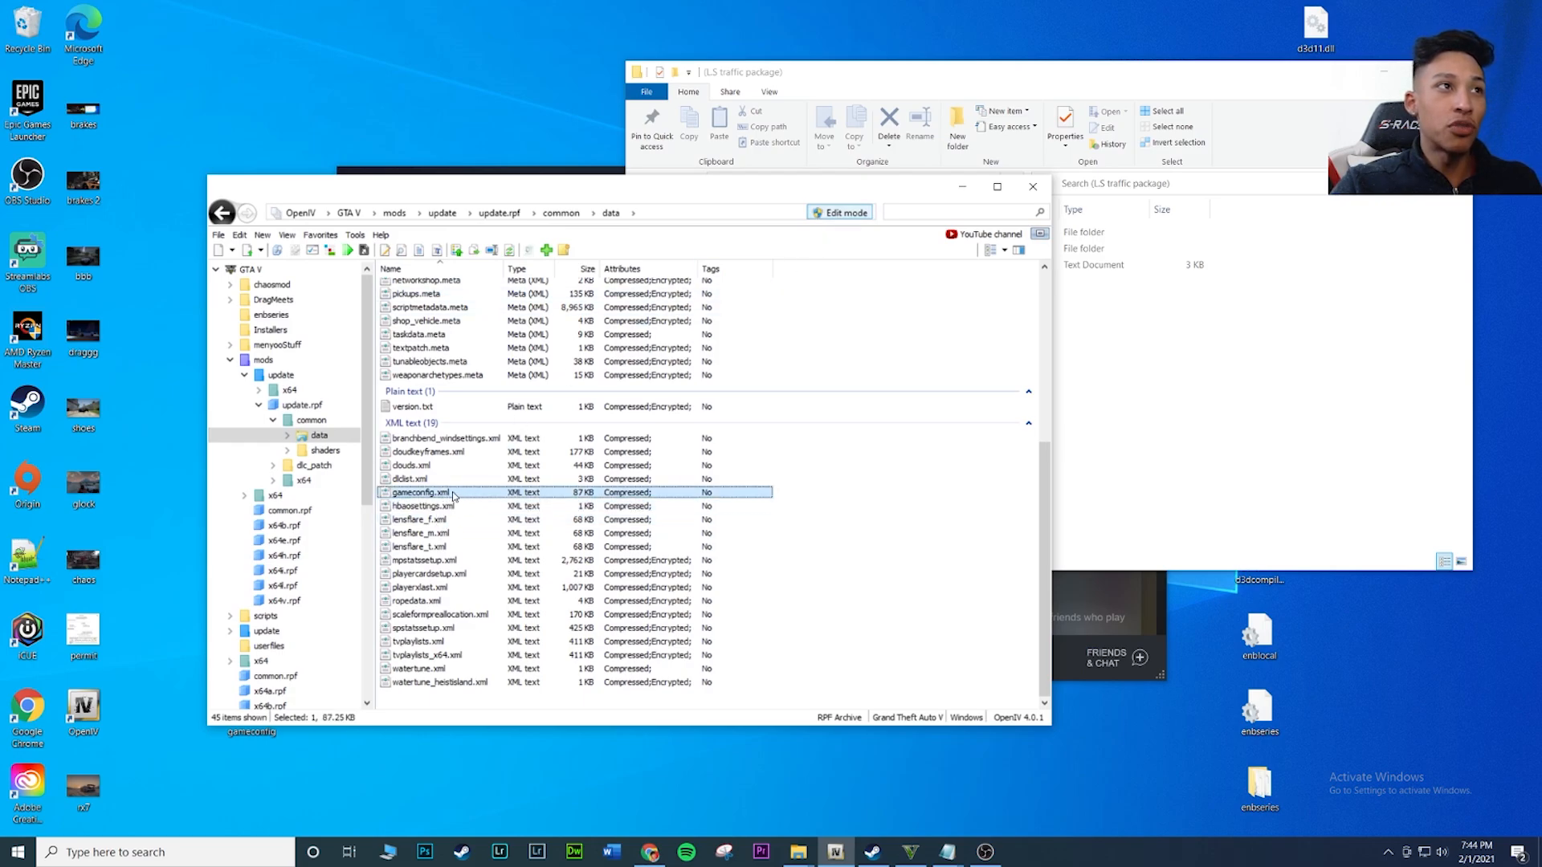
drag(166, 624, 178, 721)
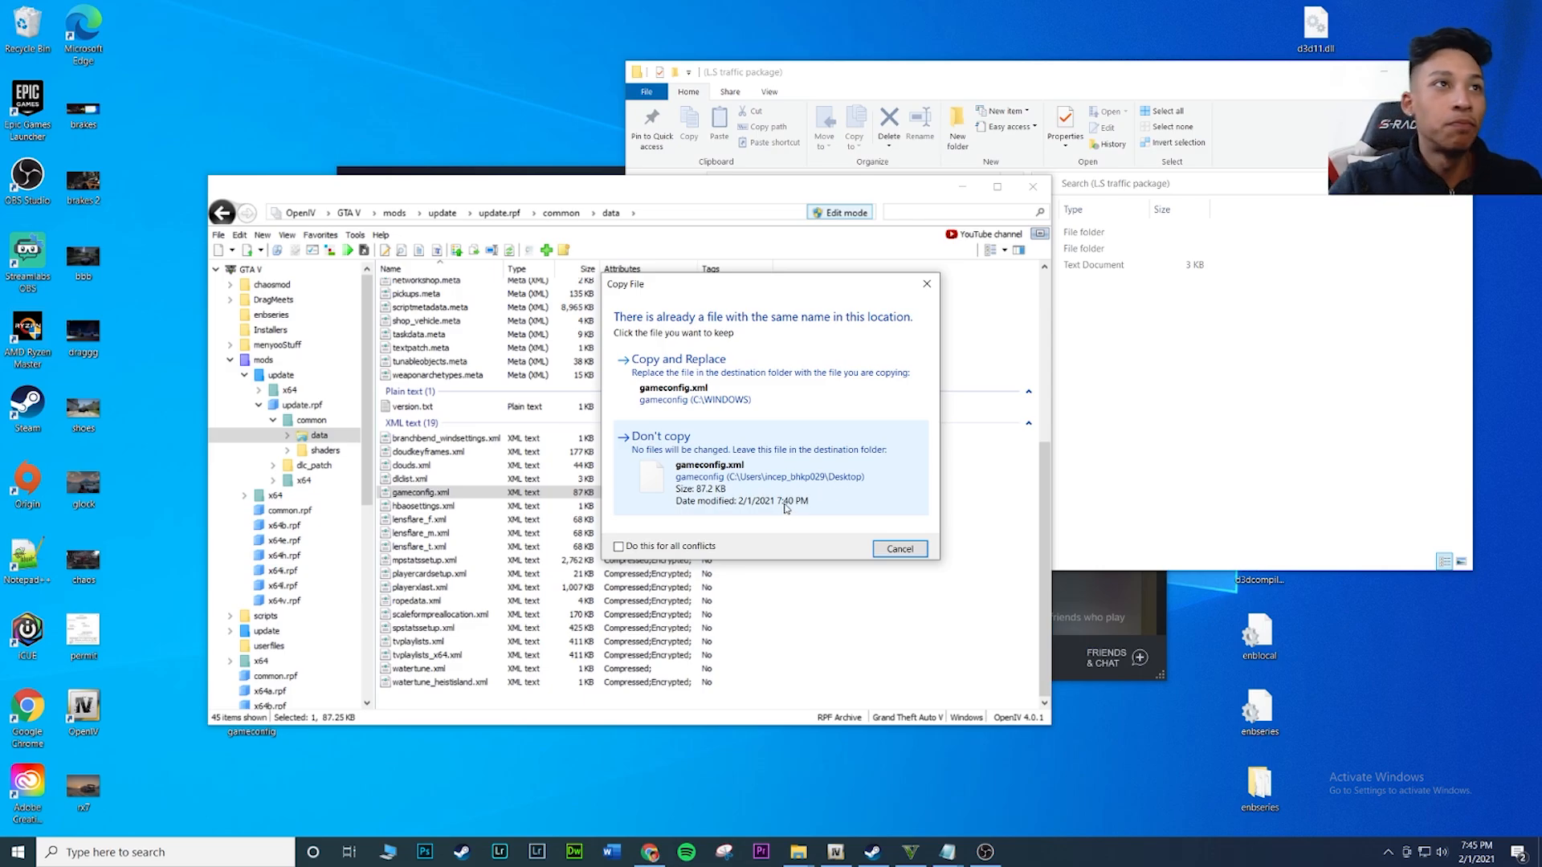
click(857, 491)
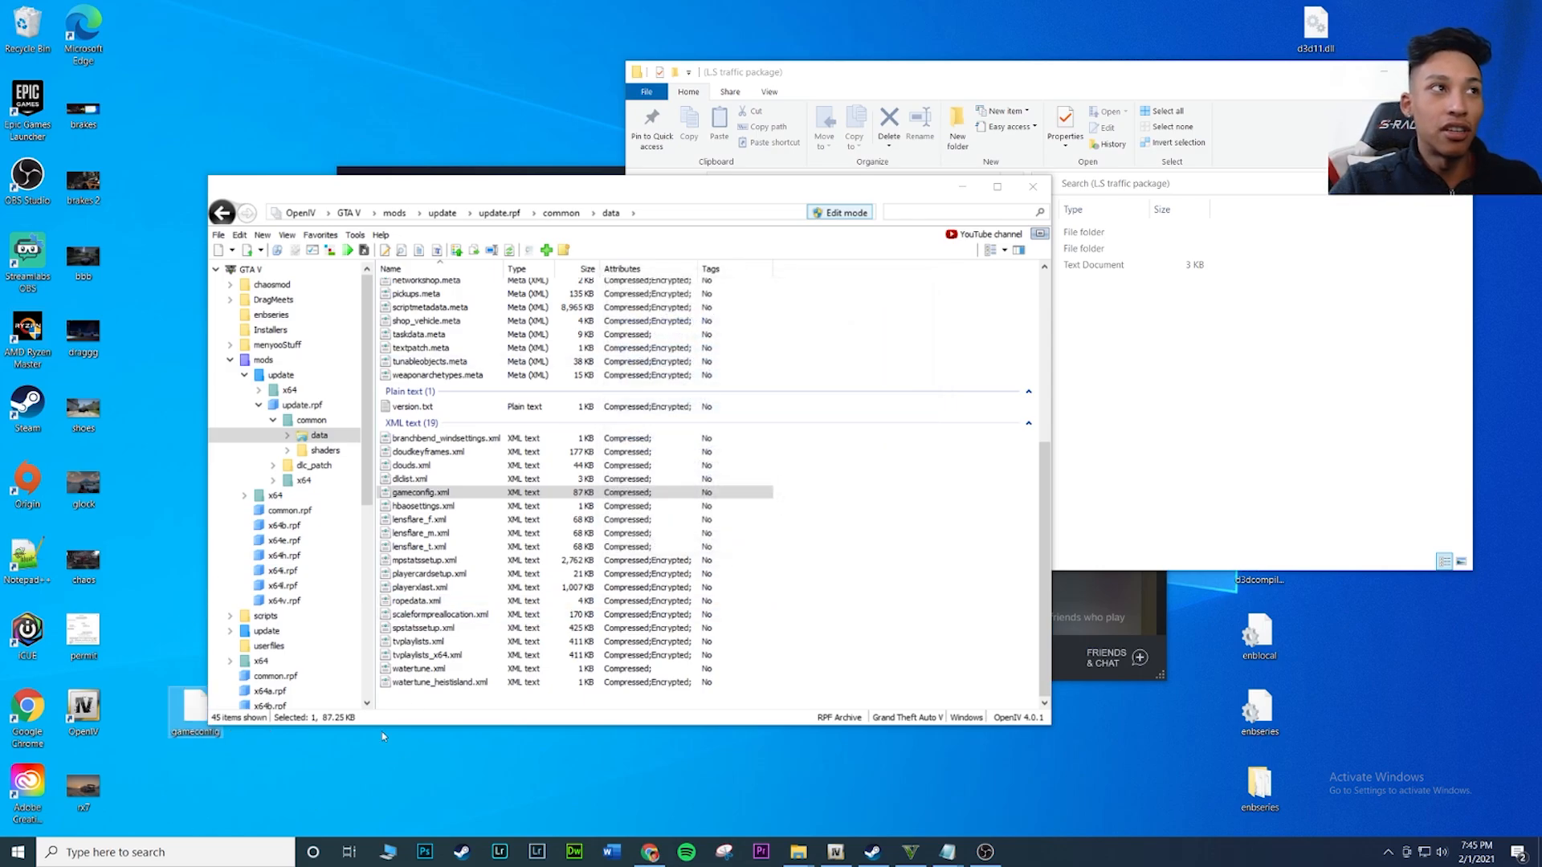
drag(197, 711, 143, 48)
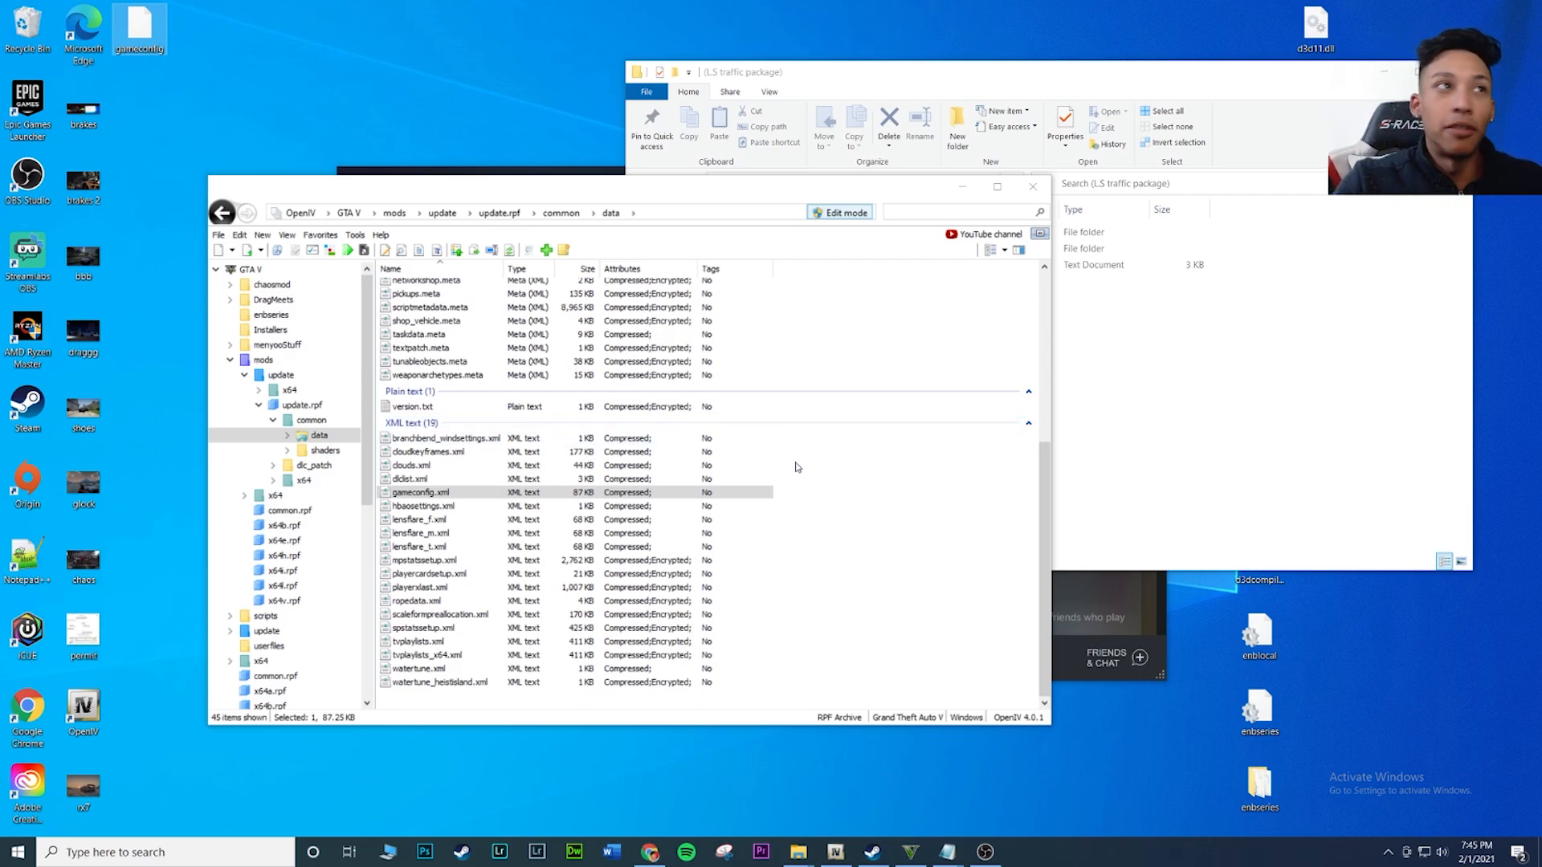
Reopen gameconfig.xml from the mods data folder for editing in the OpenIV text editor, leaving its name unchanged
click(455, 496)
right_click(455, 499)
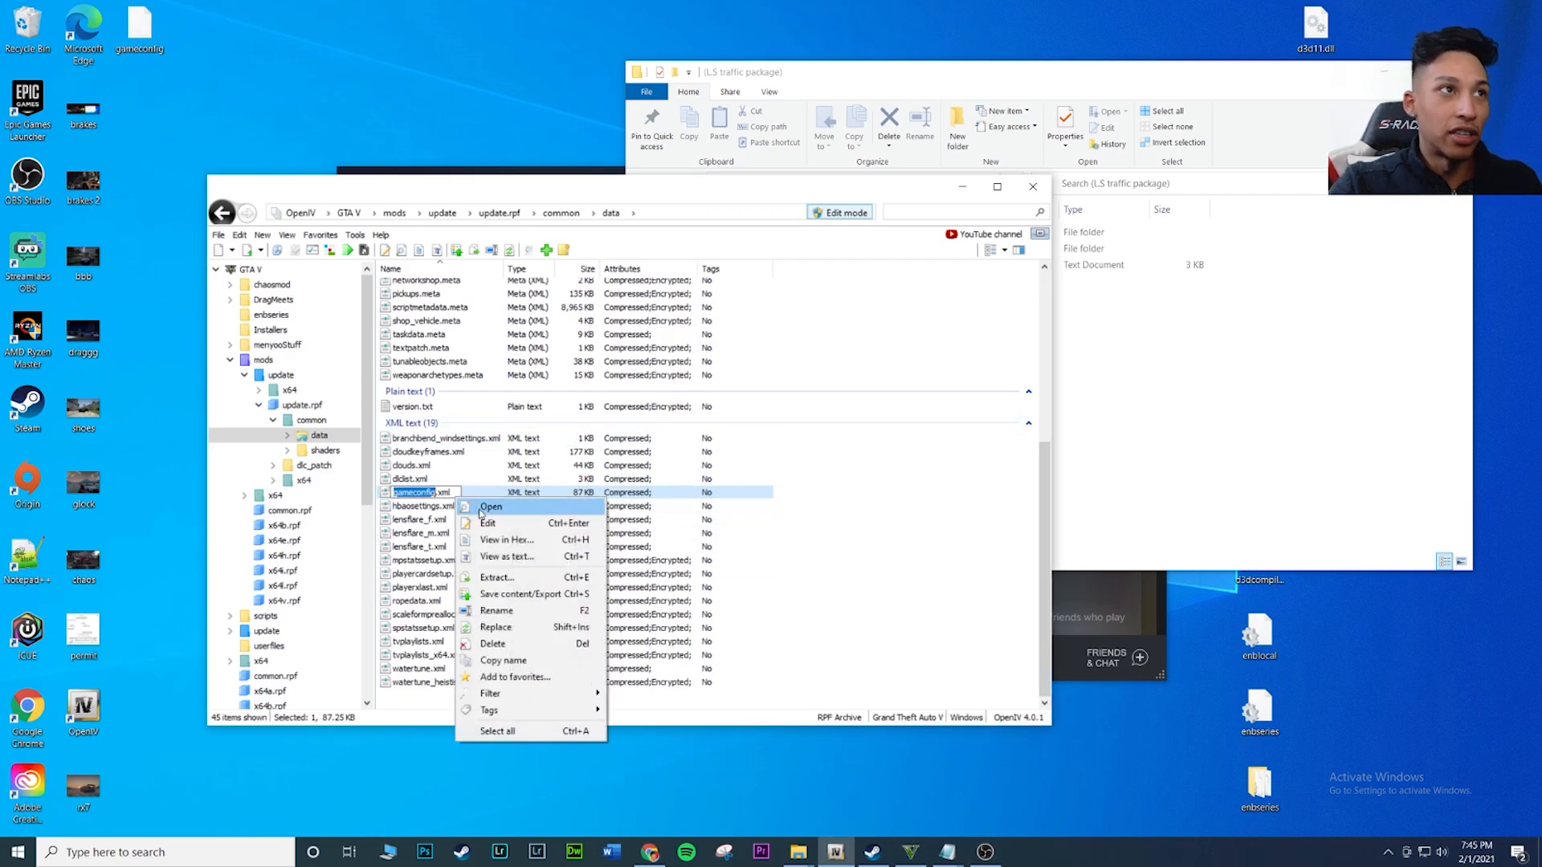
click(522, 626)
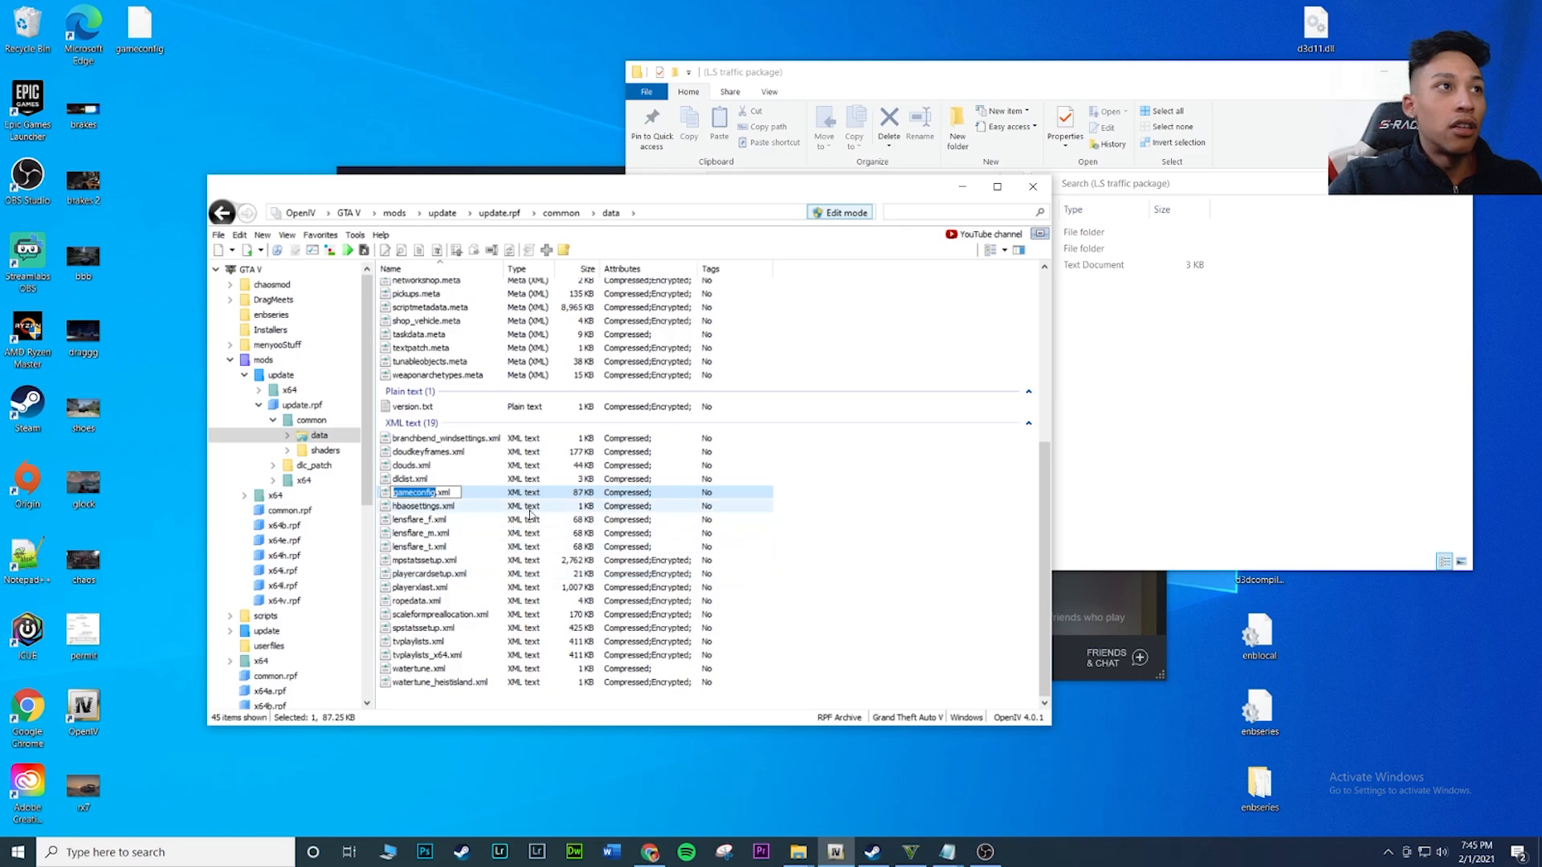
key(Escape)
right_click(492, 488)
click(522, 517)
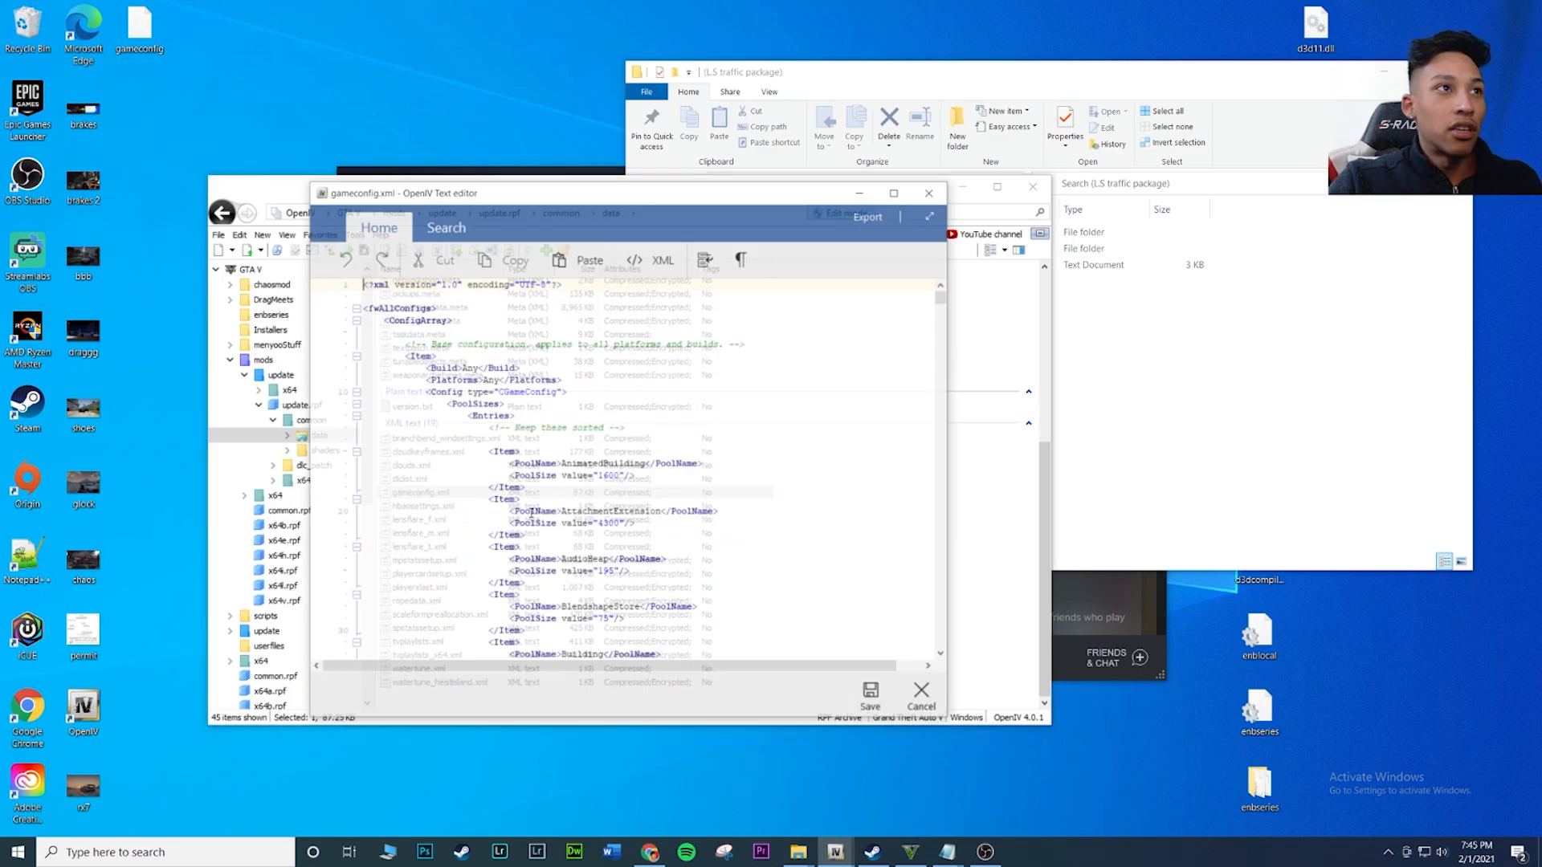
Switch to the (L.S traffic package) folder in File Explorer and open the l.s traffic text file from its Manual folder
click(1147, 366)
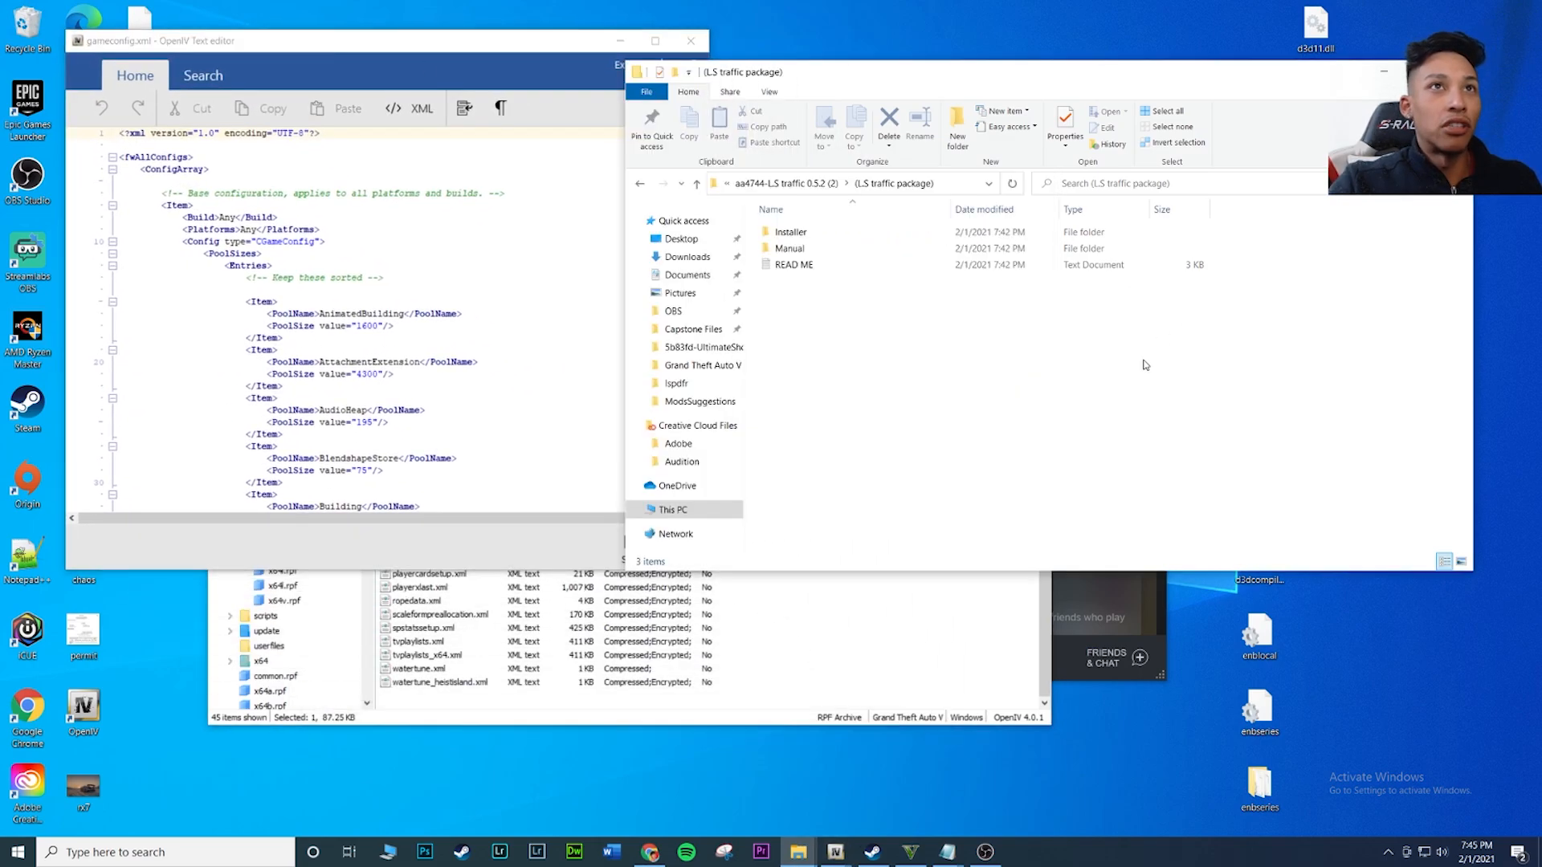
double_click(799, 251)
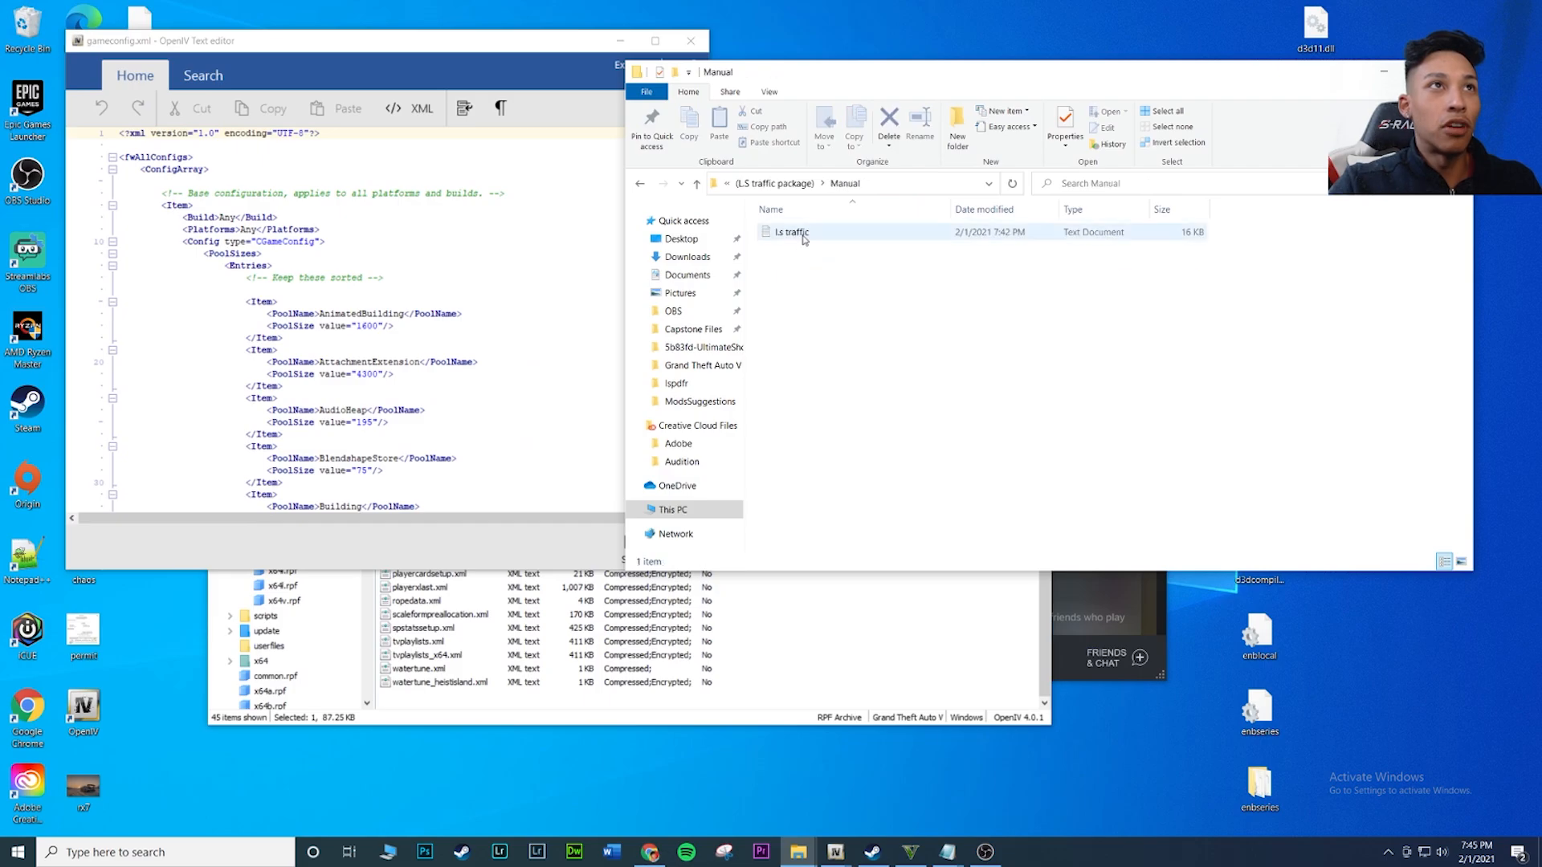
click(792, 234)
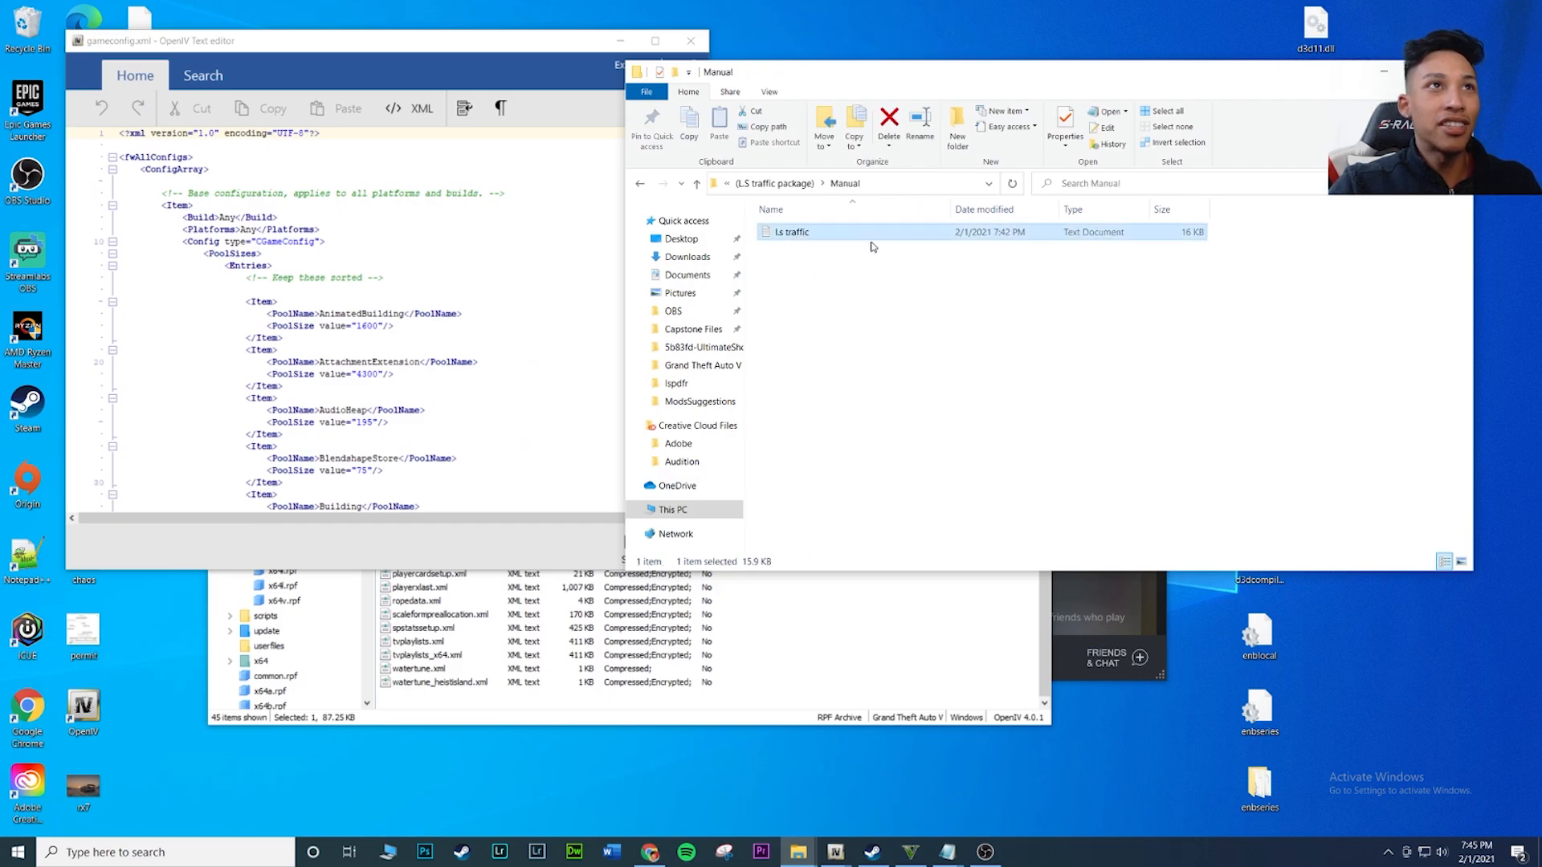
double_click(793, 234)
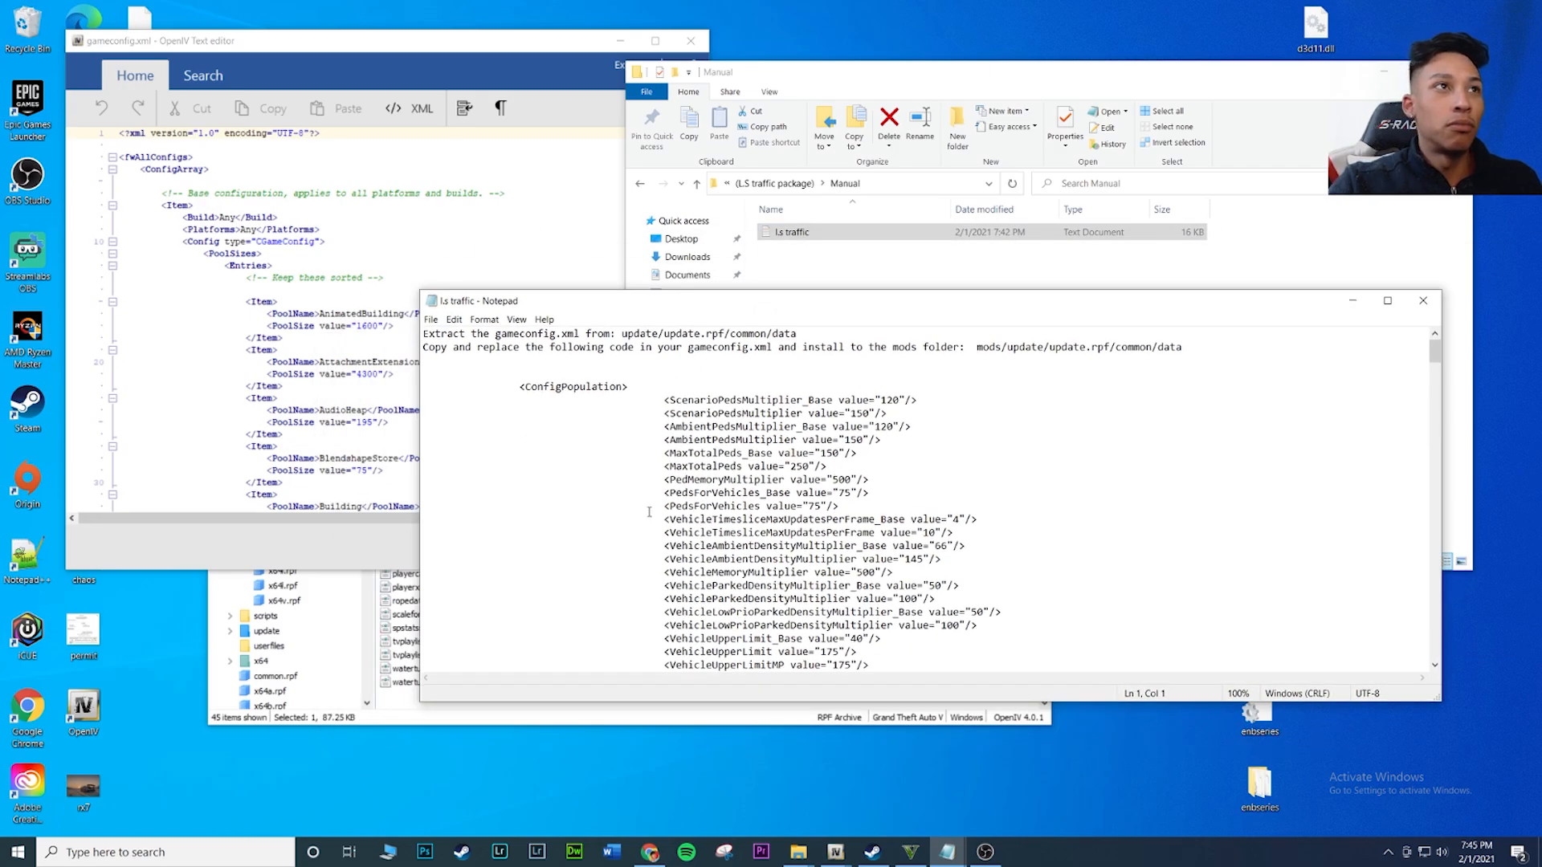
Copy the first block from <ConfigPopulation> through </ConfigPopulation> in the l.s traffic file, ending before the "Restore back to default / uninstall" section
click(648, 514)
click(516, 387)
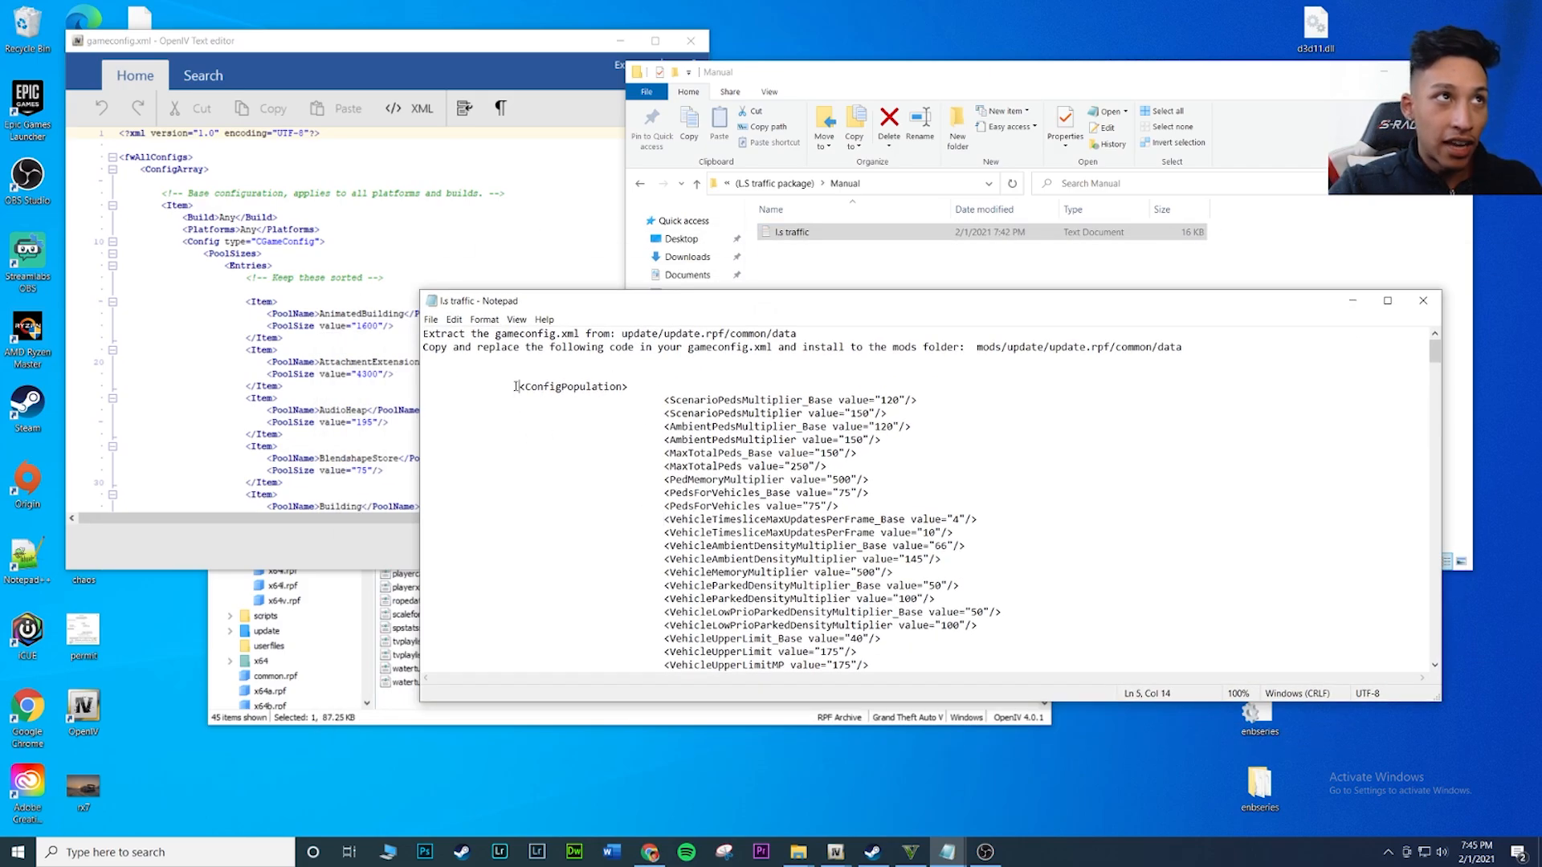
drag(524, 387, 735, 640)
scroll(691, 601, down, 3)
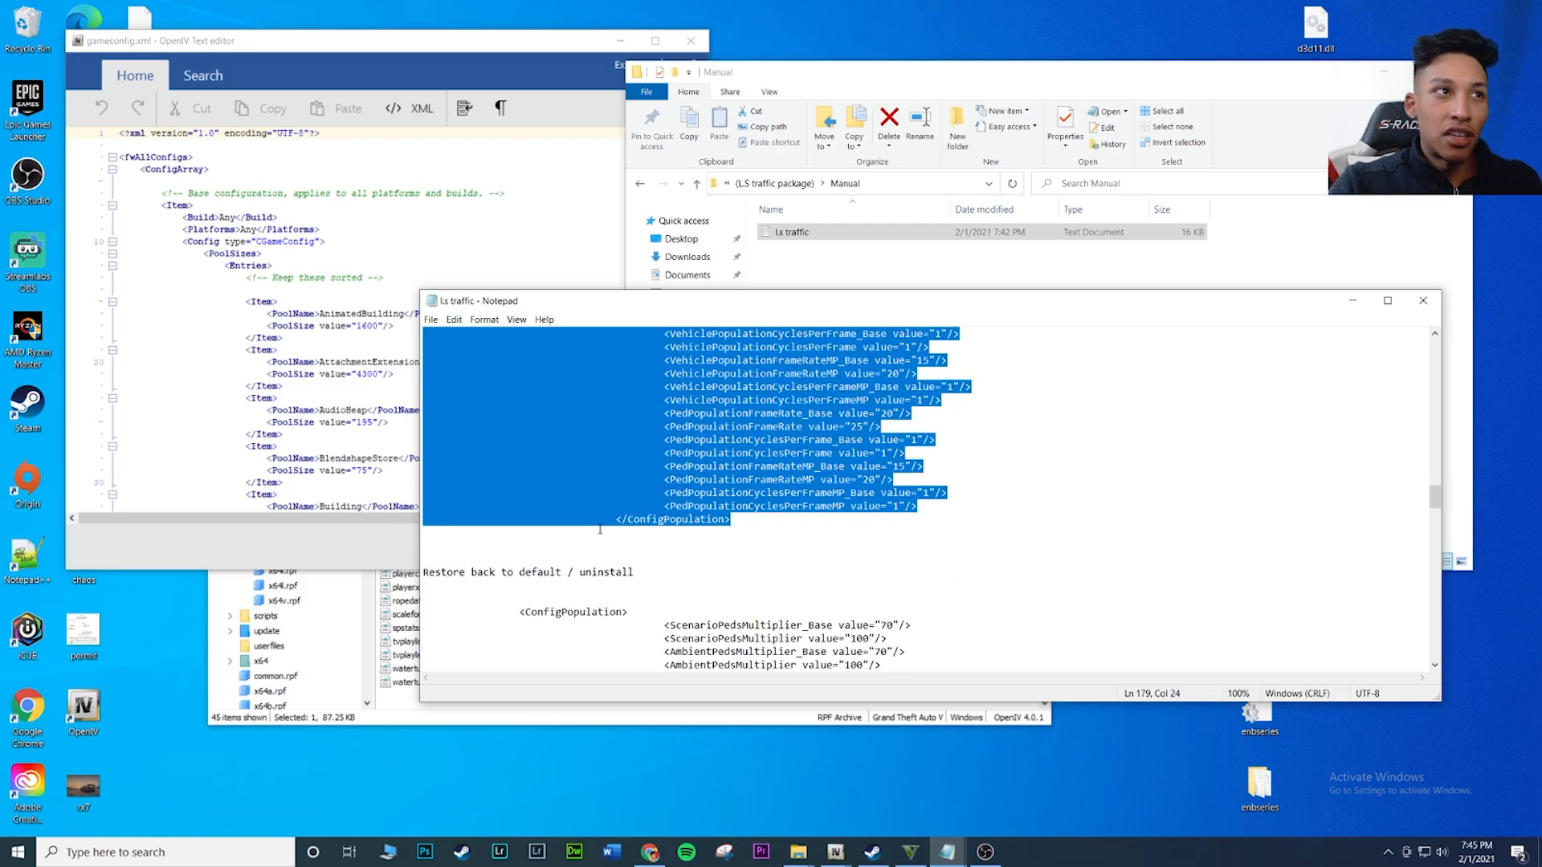
scroll(681, 555, down, 1)
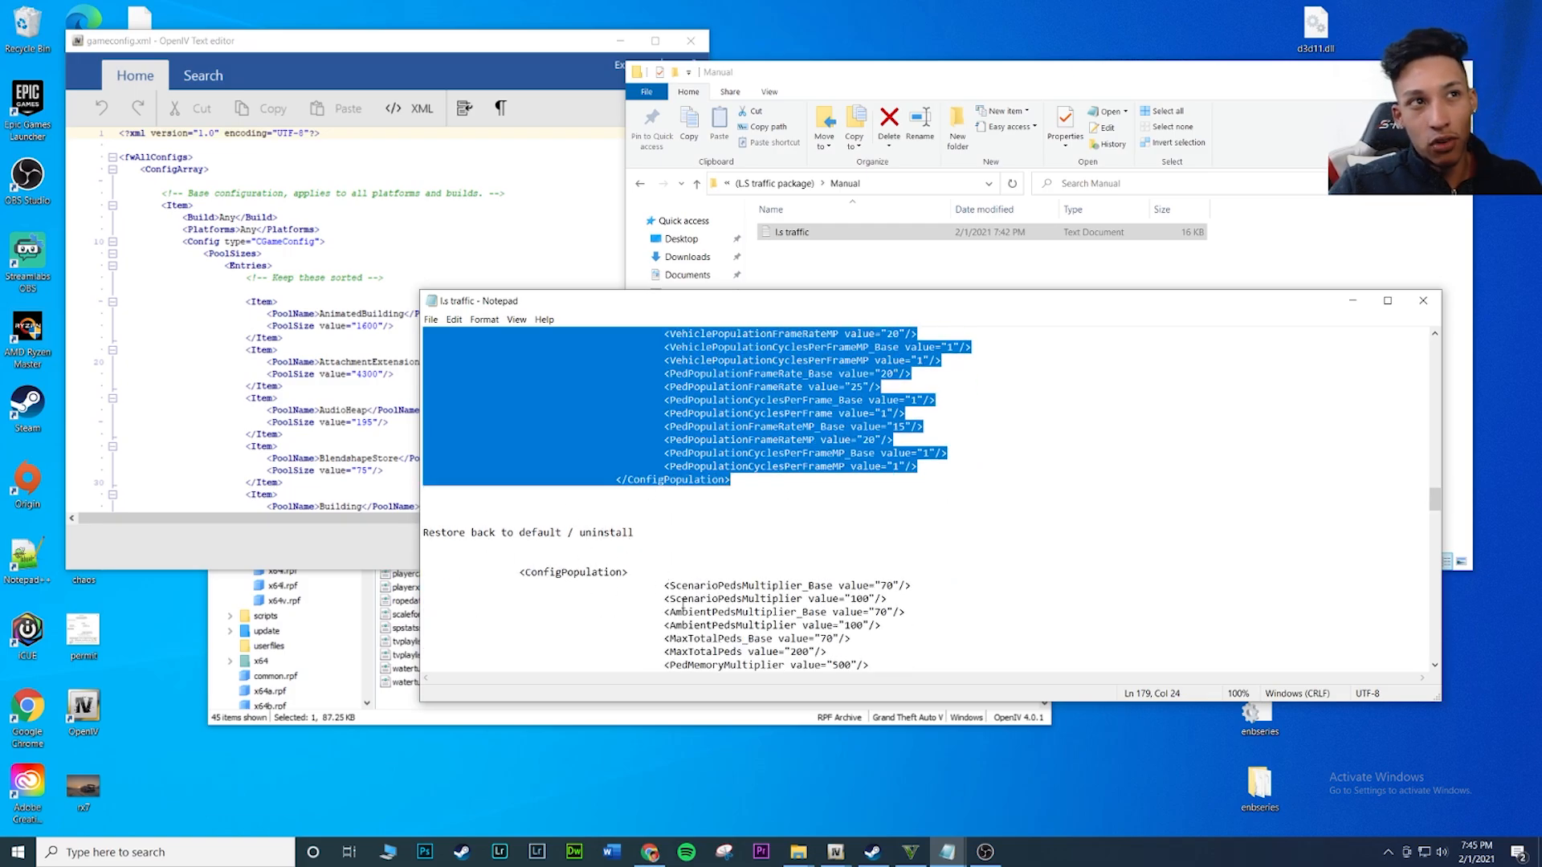
scroll(682, 604, down, 3)
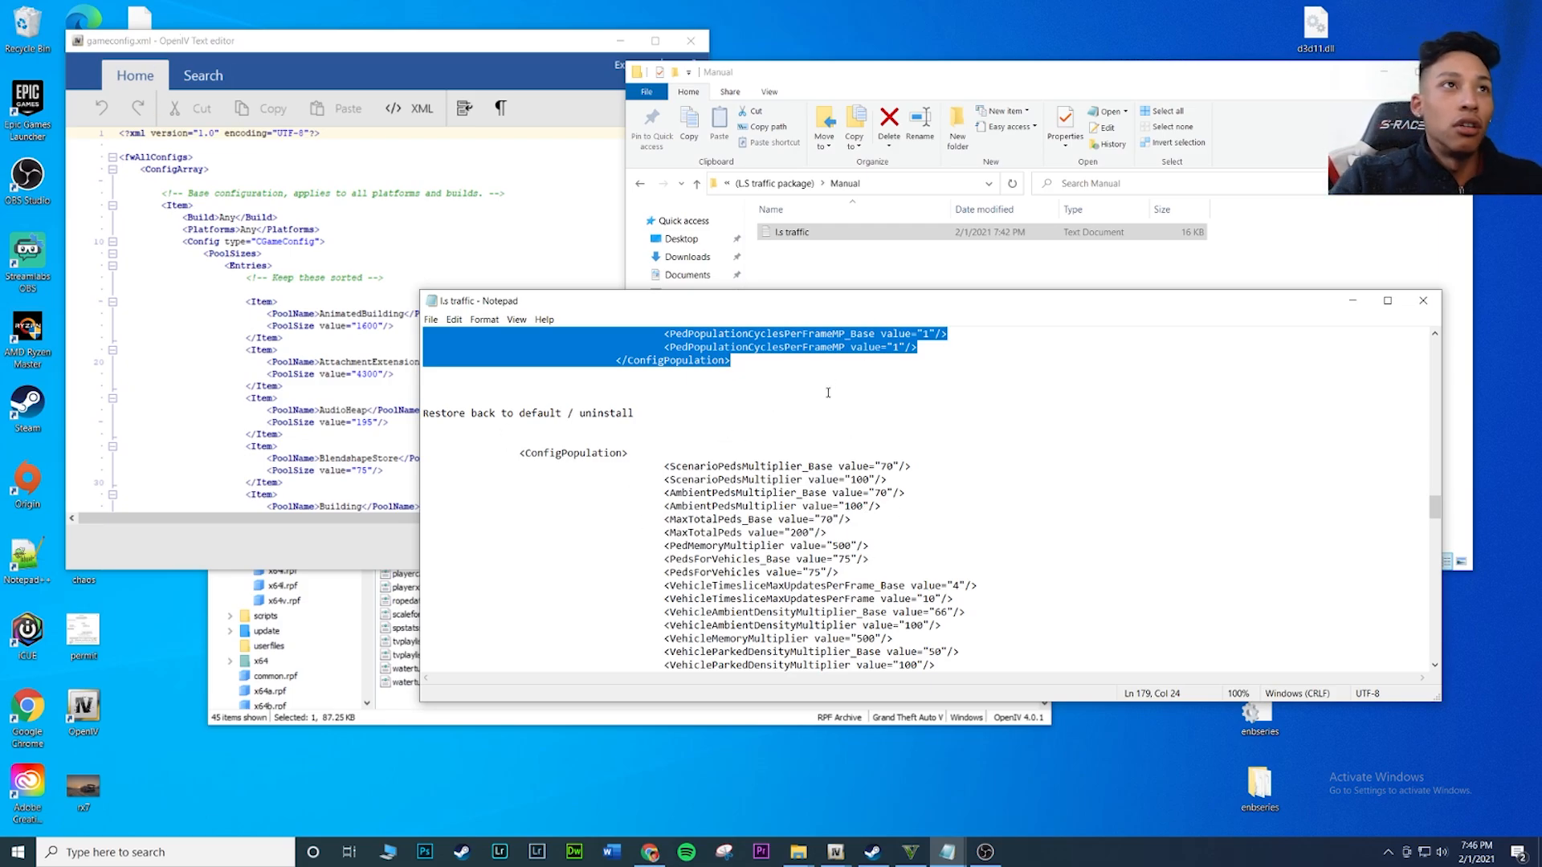
scroll(828, 392, up, 10)
mouse_move(1436, 482)
mouse_down()
mouse_move(1432, 351)
mouse_move(1434, 522)
mouse_move(1435, 496)
mouse_up()
scroll(1432, 352, up, 1)
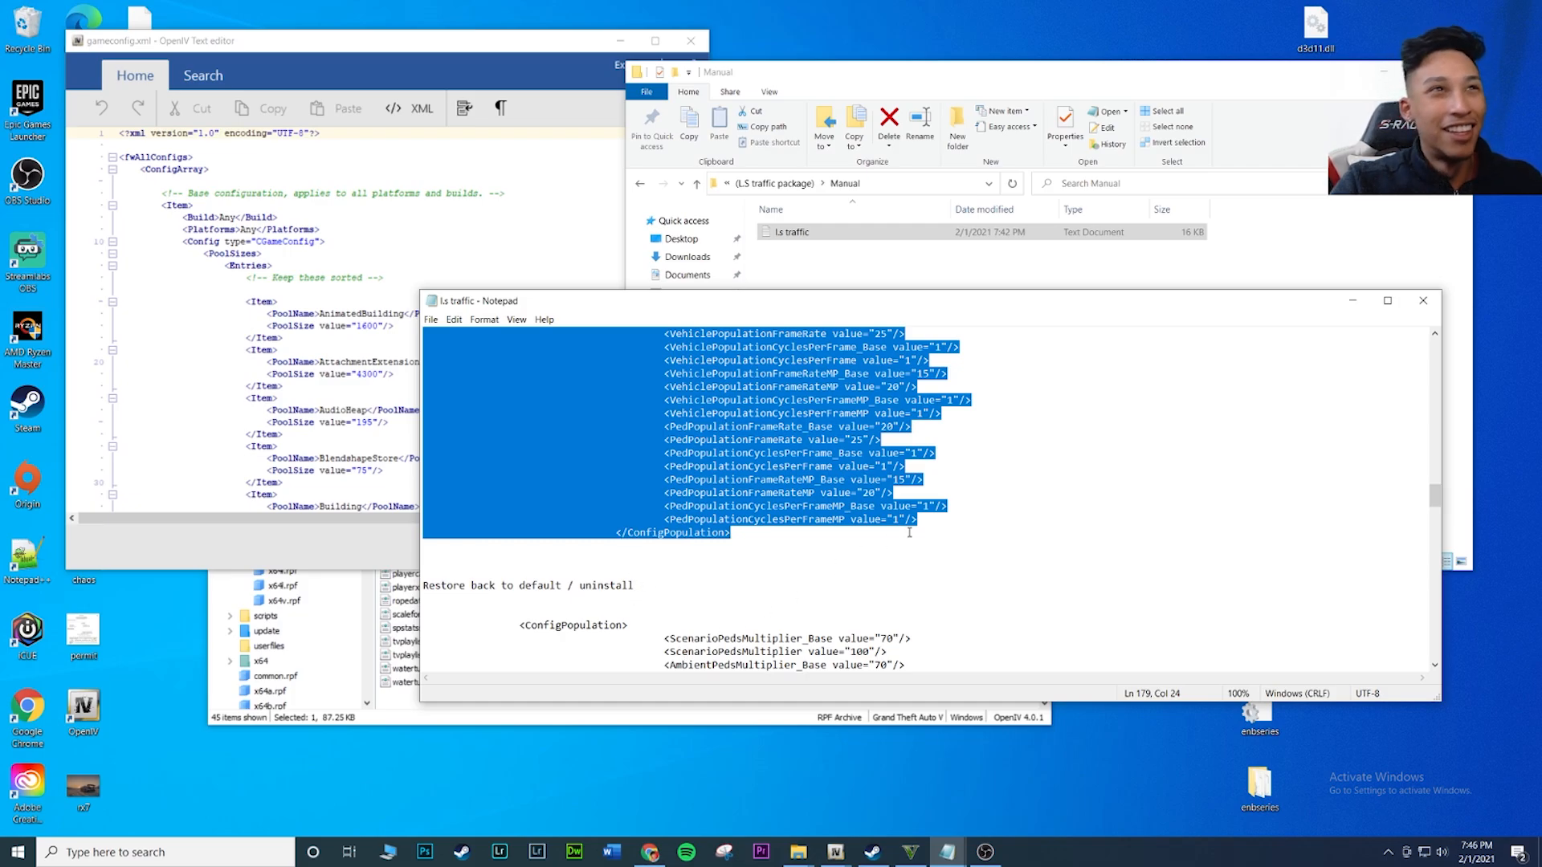
right_click(758, 423)
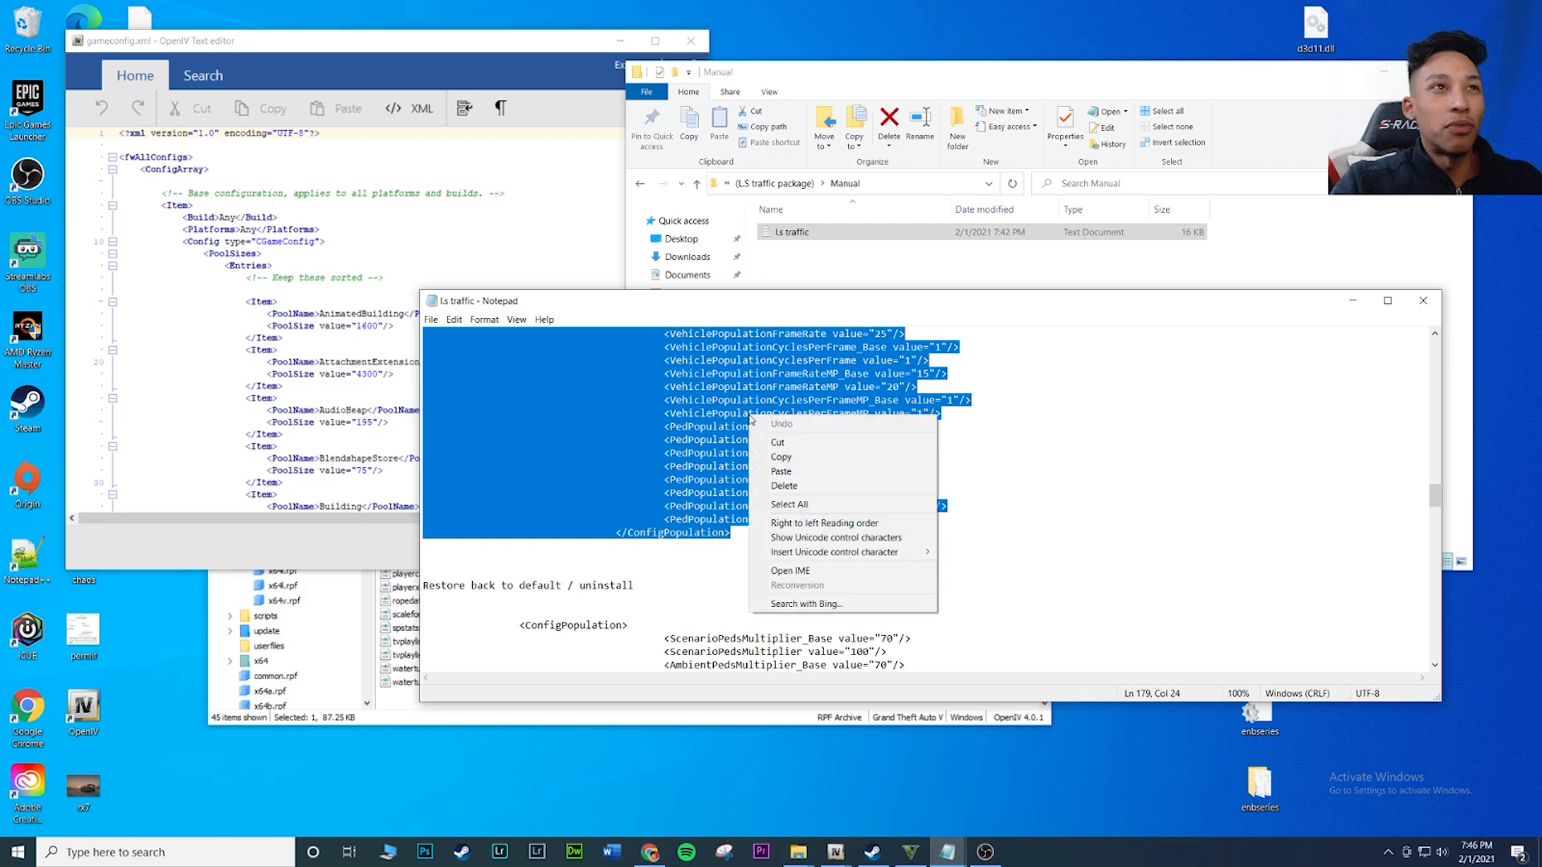
click(775, 454)
Search gameconfig.xml for "<configpop" in the OpenIV text editor and place the cursor at the start of the <ConfigPopulation> line
click(255, 229)
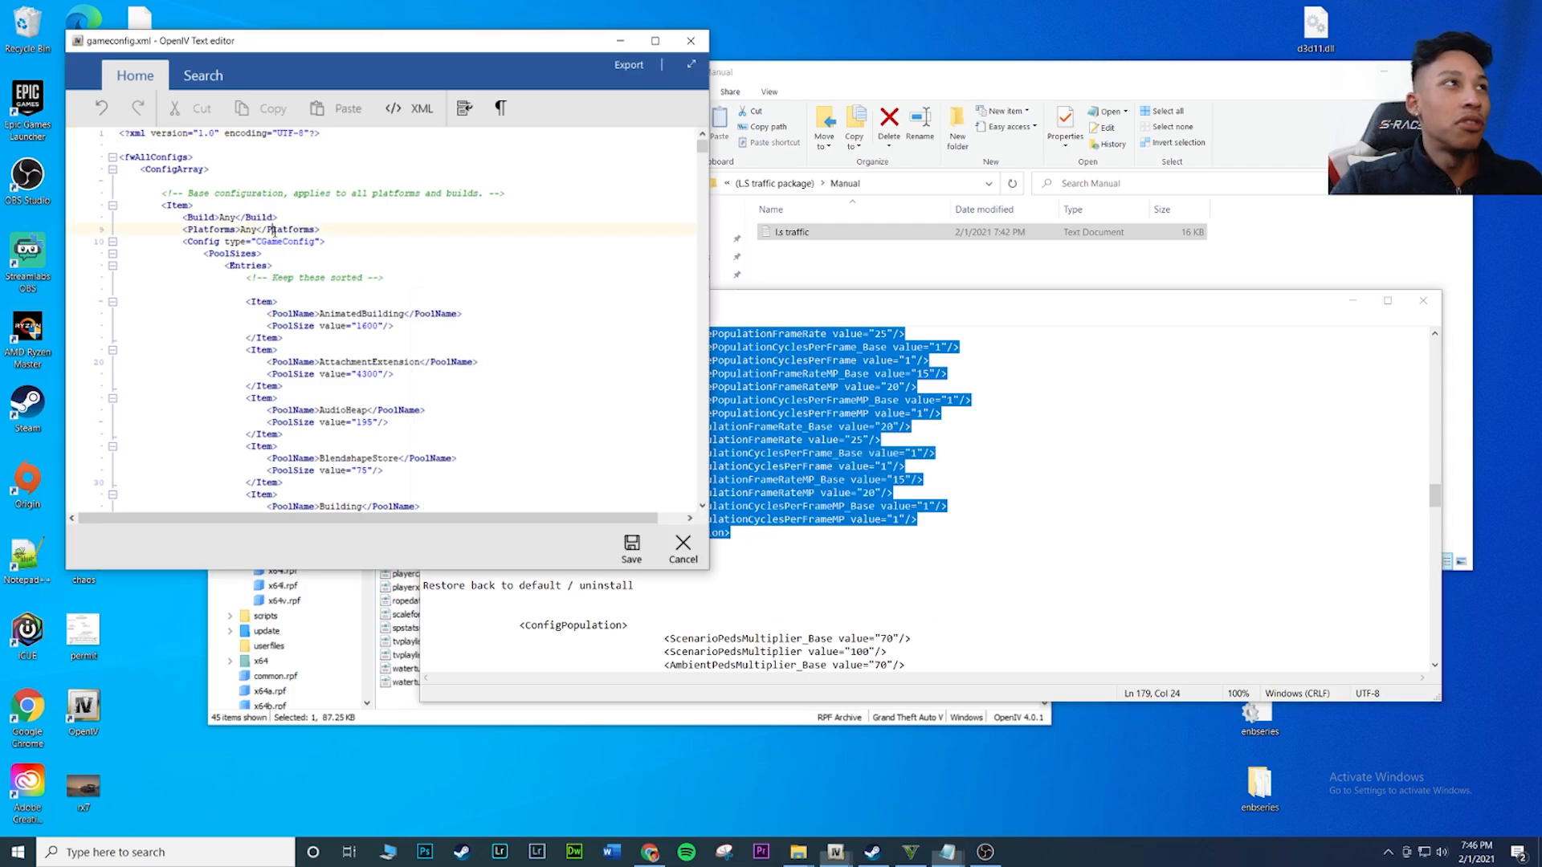
mouse_move(312, 49)
mouse_down()
mouse_move(322, 96)
mouse_move(313, 63)
mouse_move(273, 64)
mouse_move(310, 53)
mouse_up()
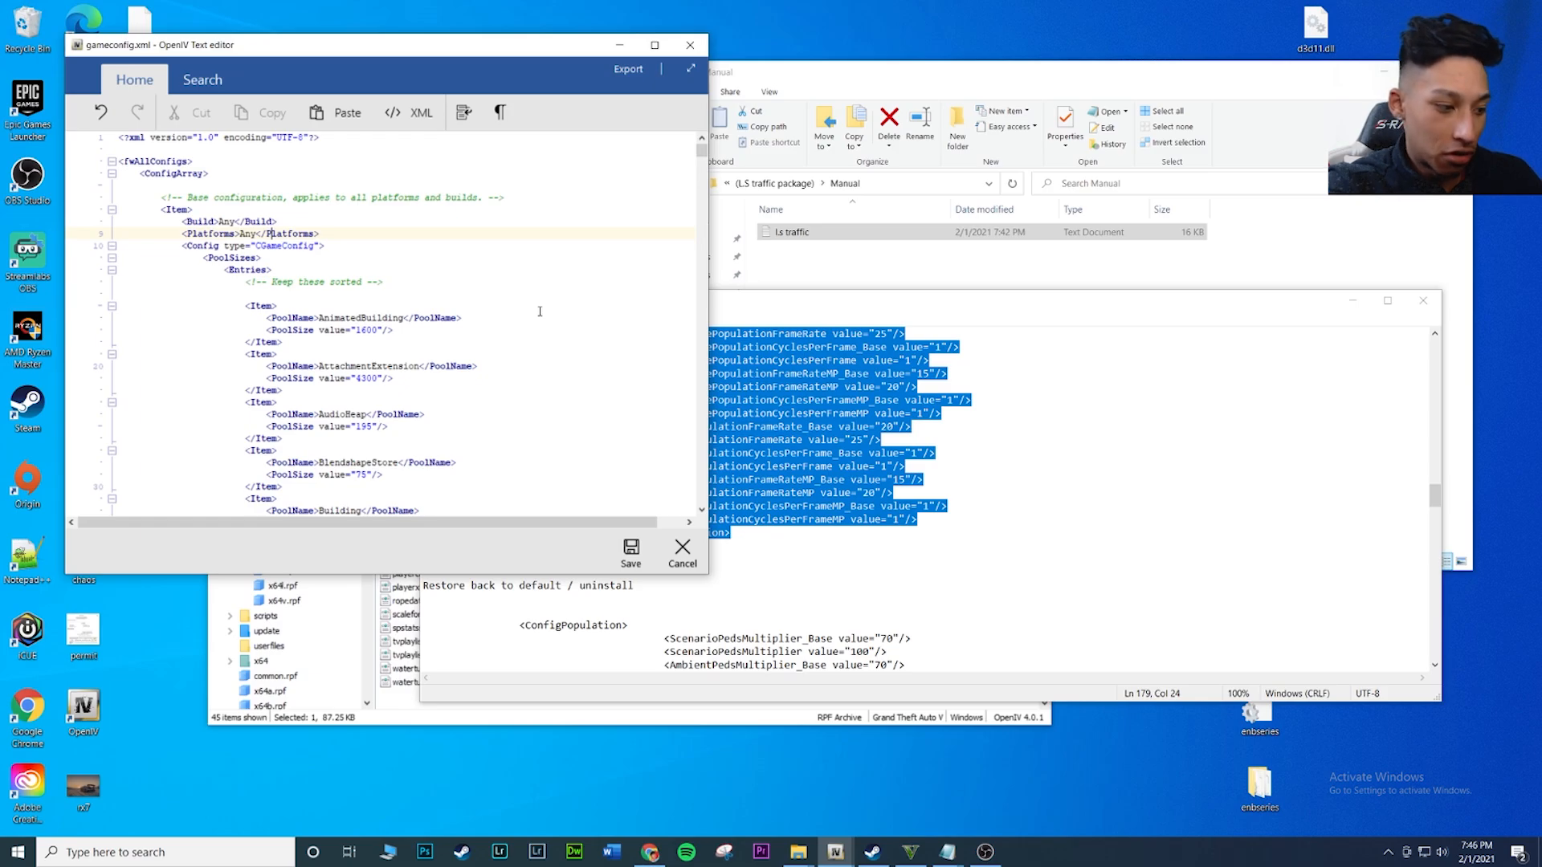
key(ctrl+f)
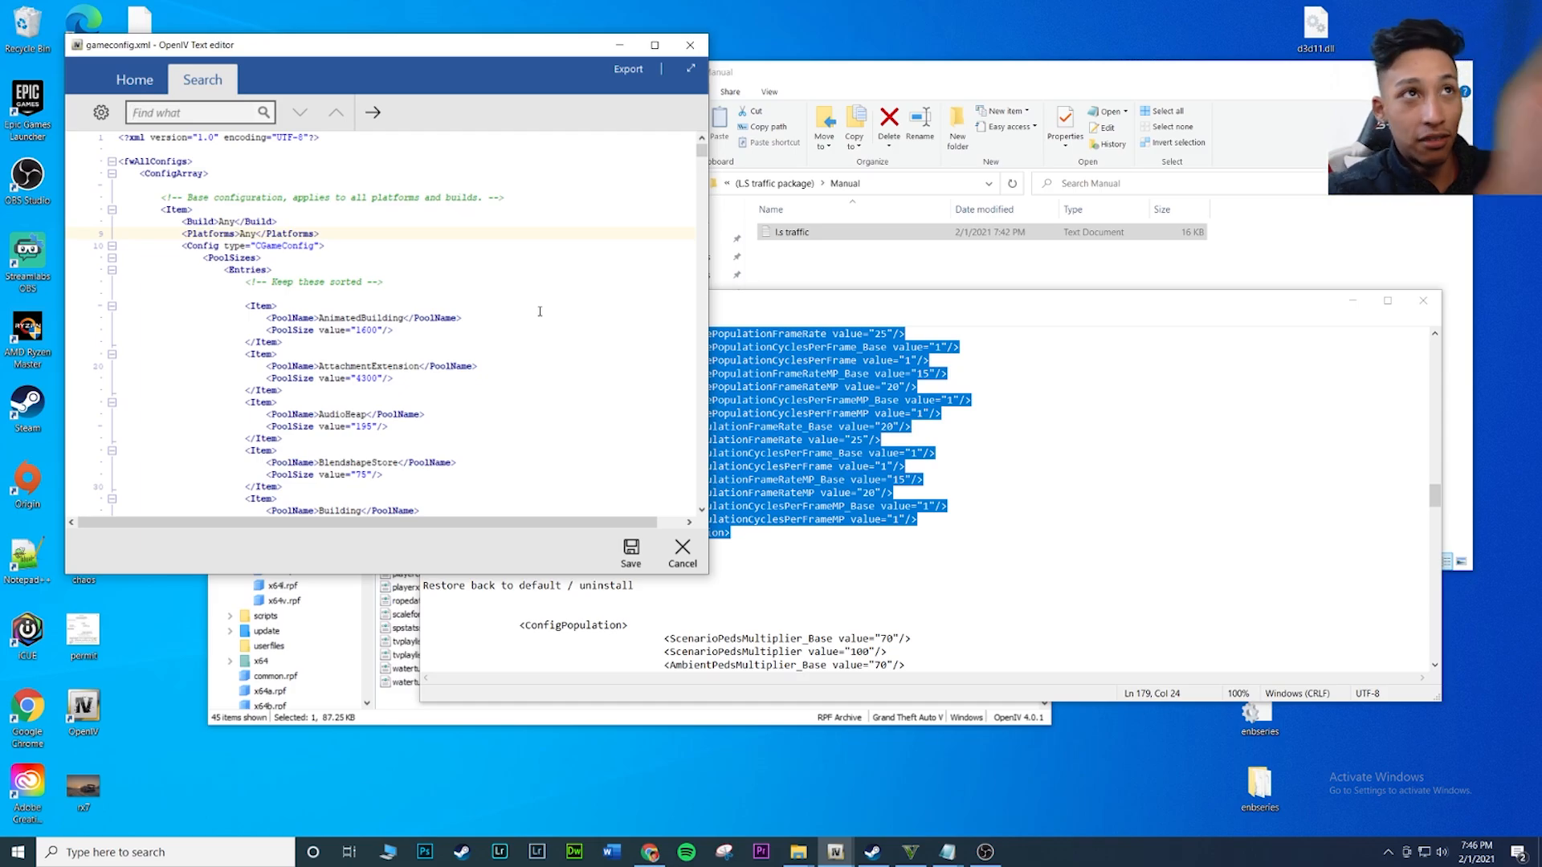
text(<)
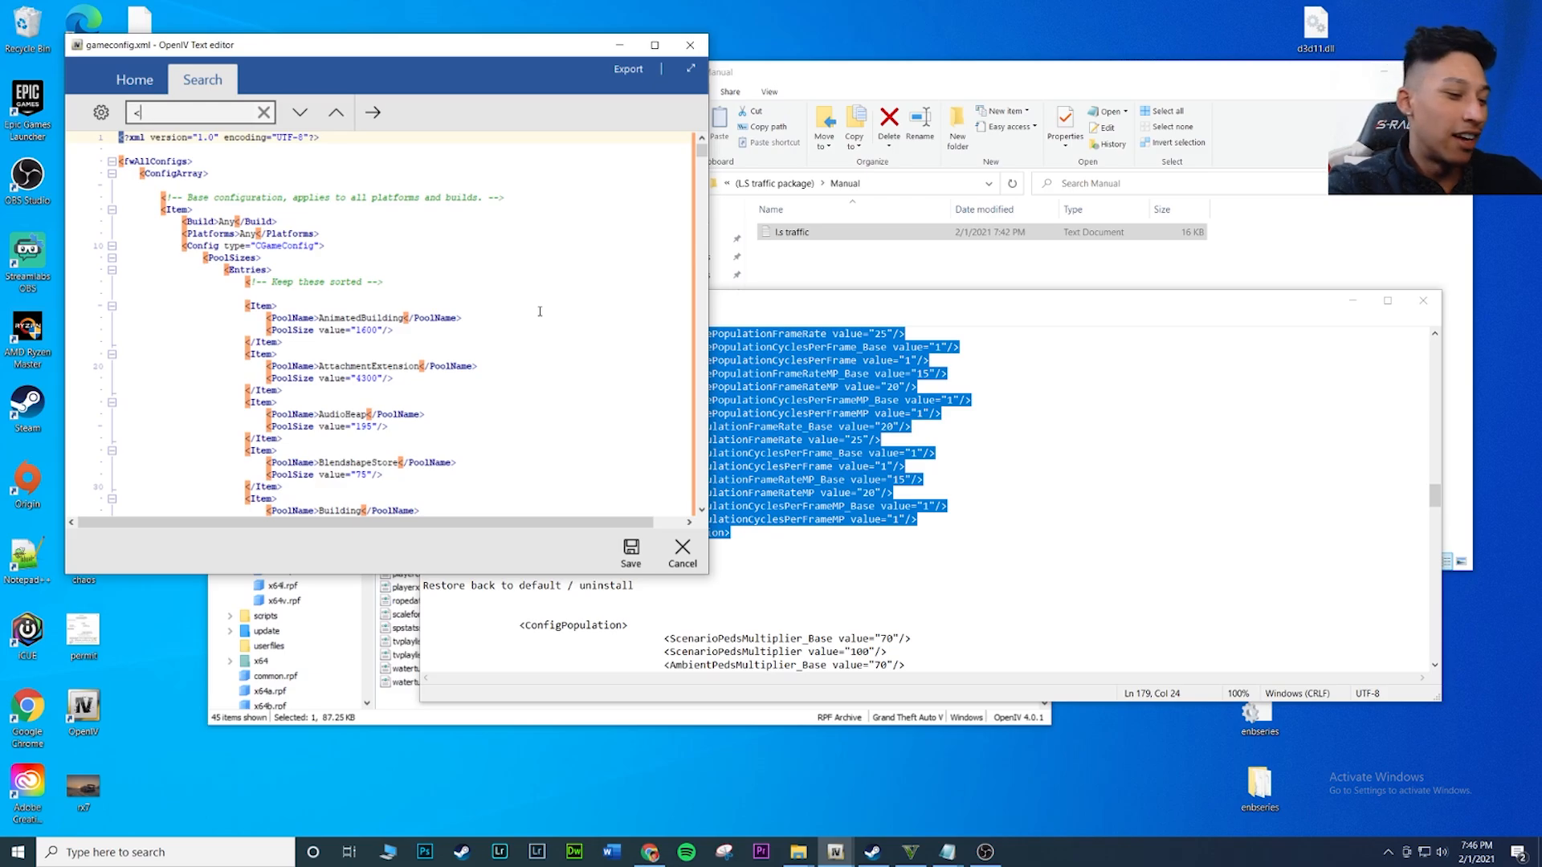
text(configpop)
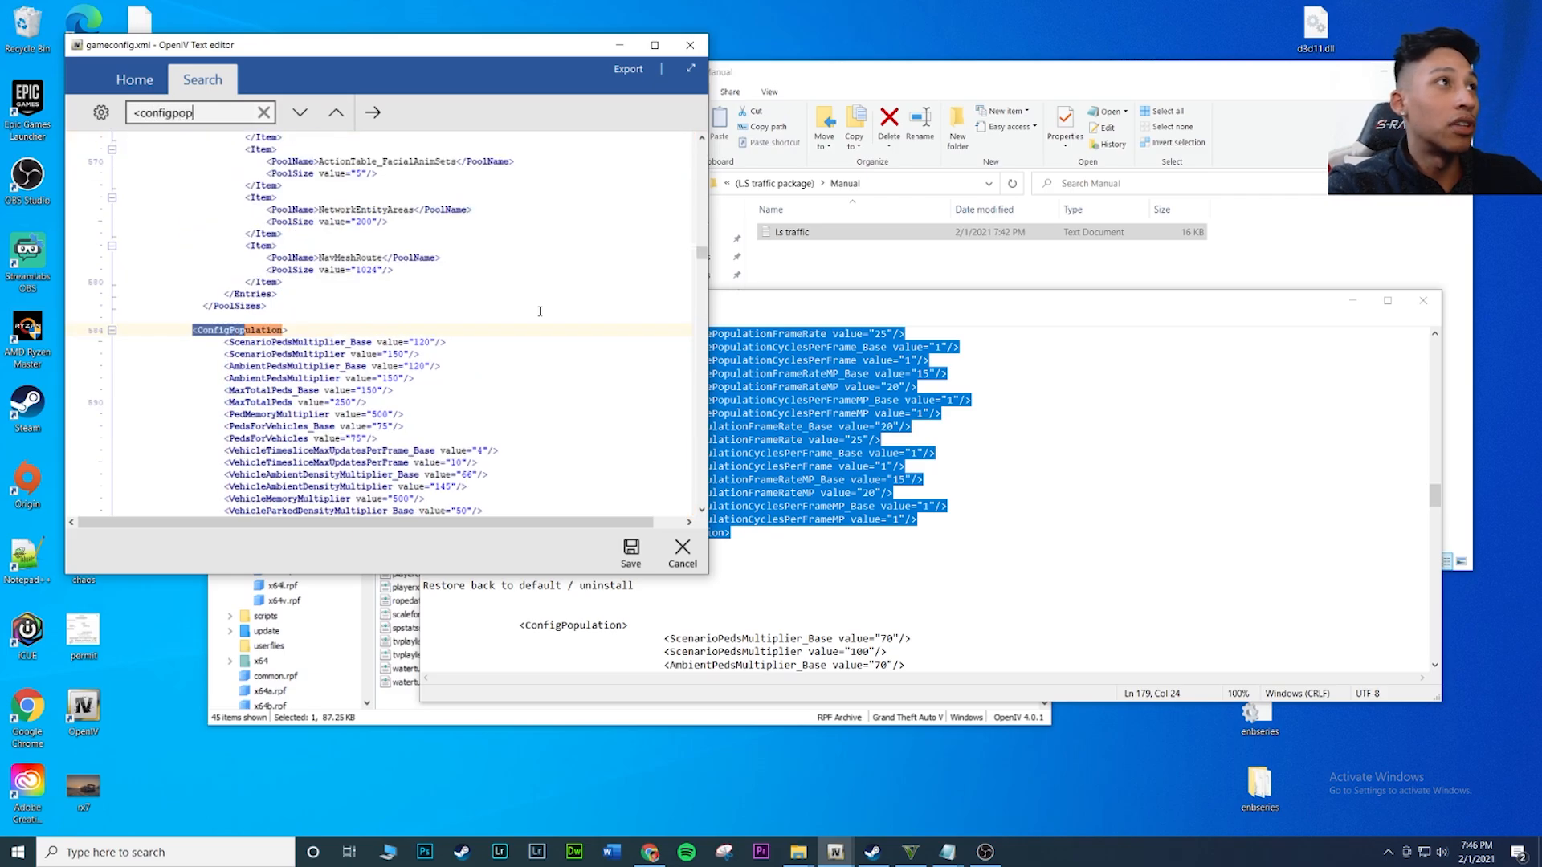
click(303, 353)
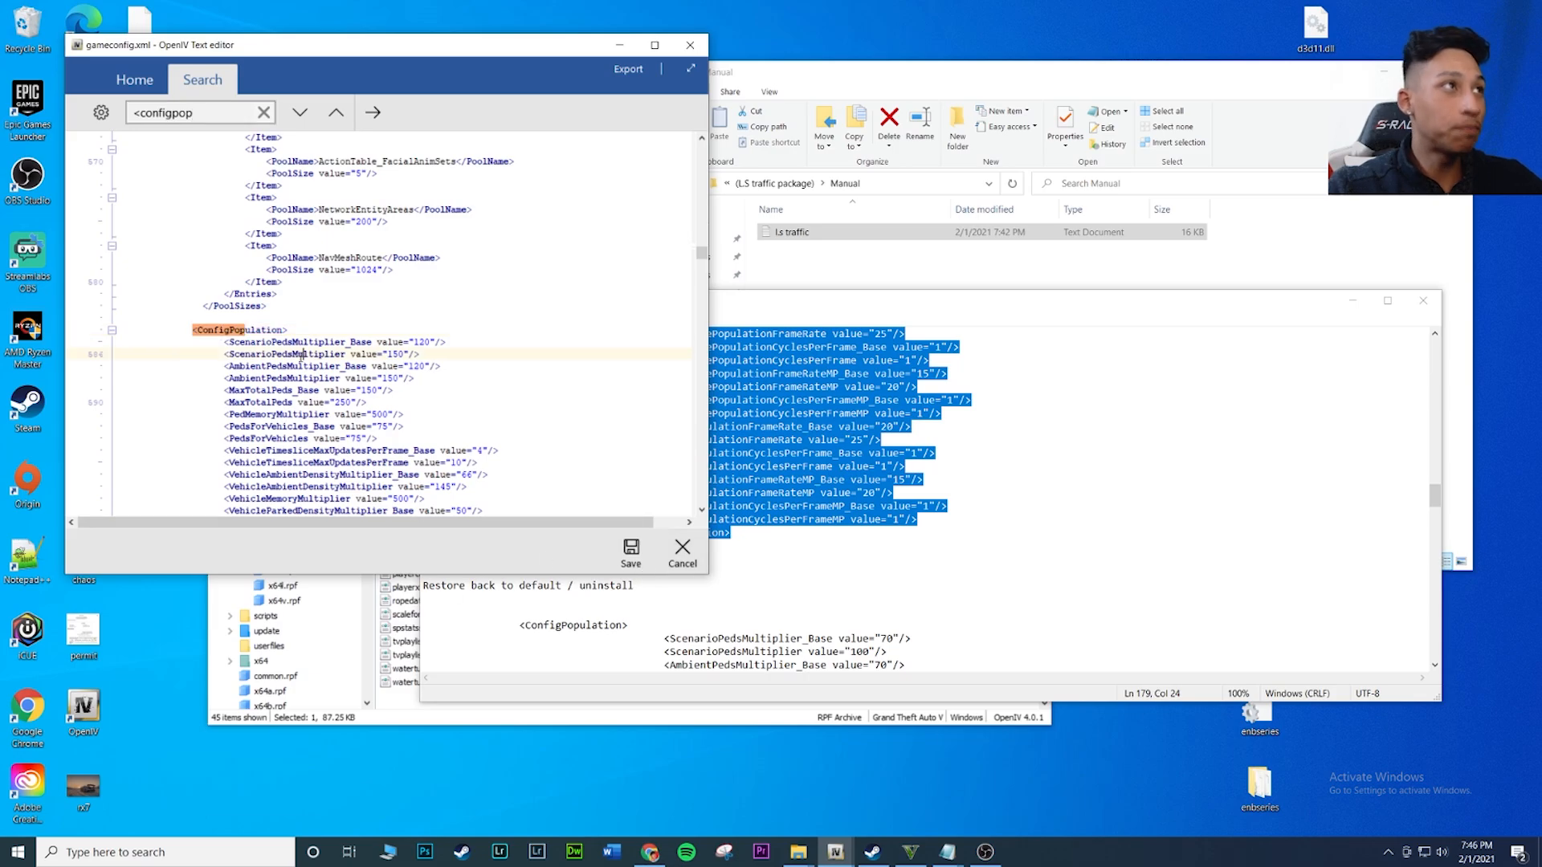
click(187, 330)
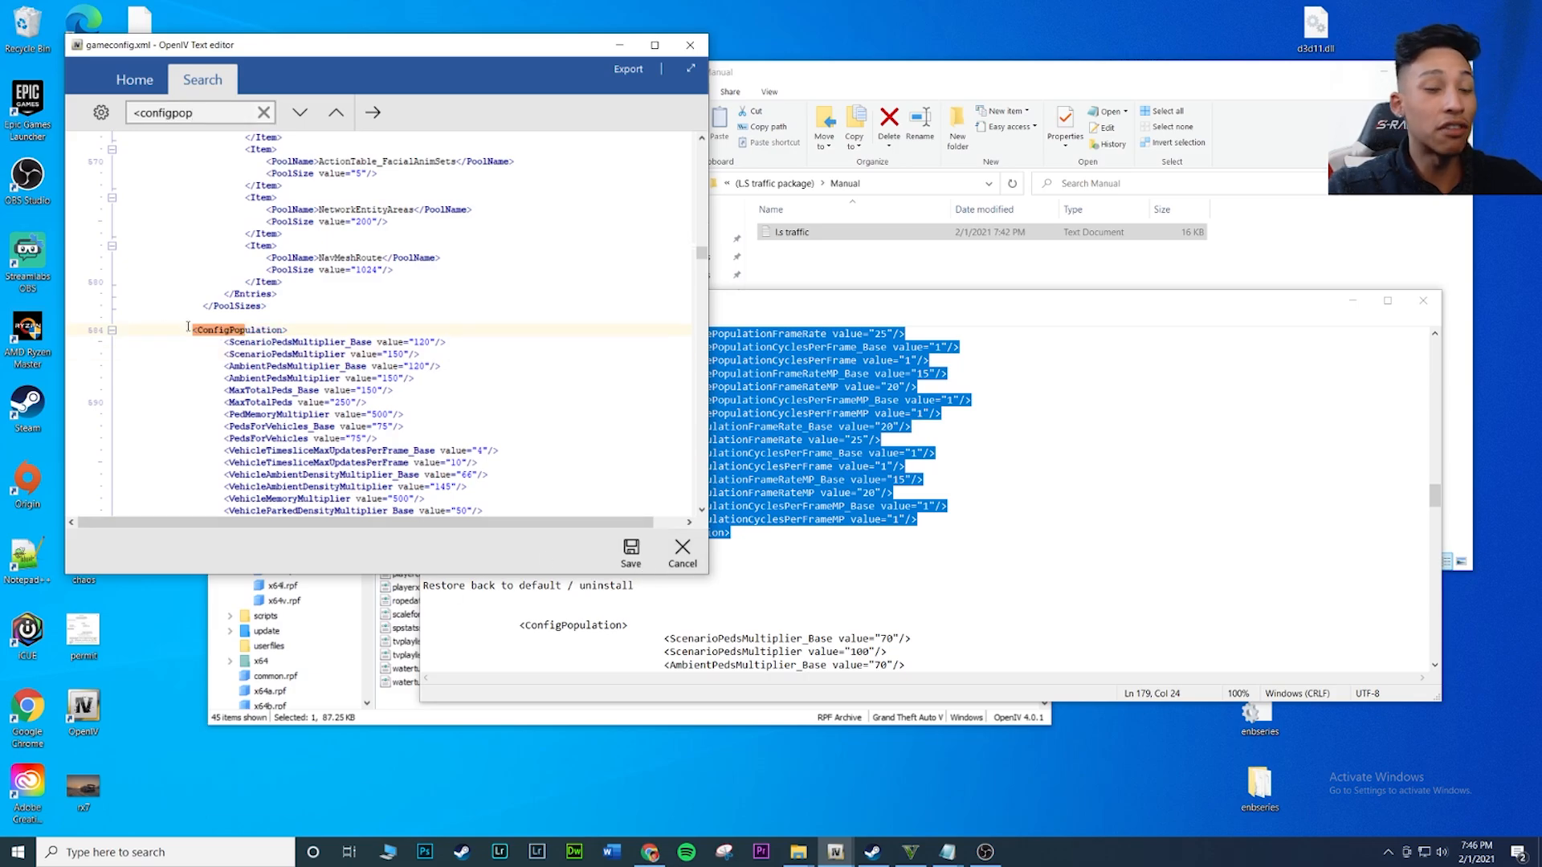
click(193, 329)
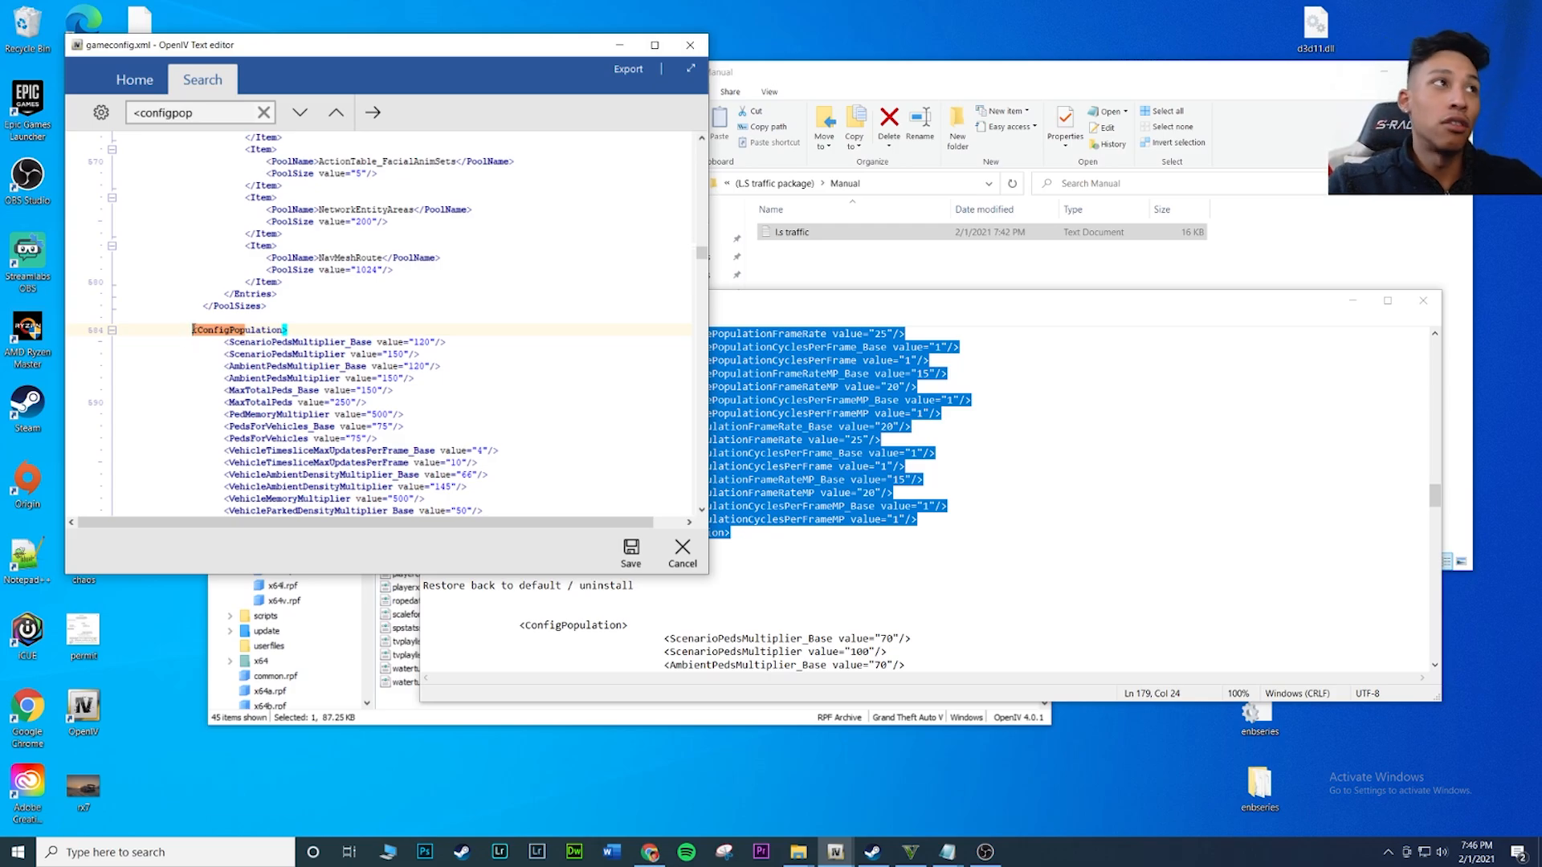
Replace the whole <ConfigPopulation> block in gameconfig.xml, through </ConfigPopulation>, with the copied L.S Traffic code
drag(194, 330, 304, 427)
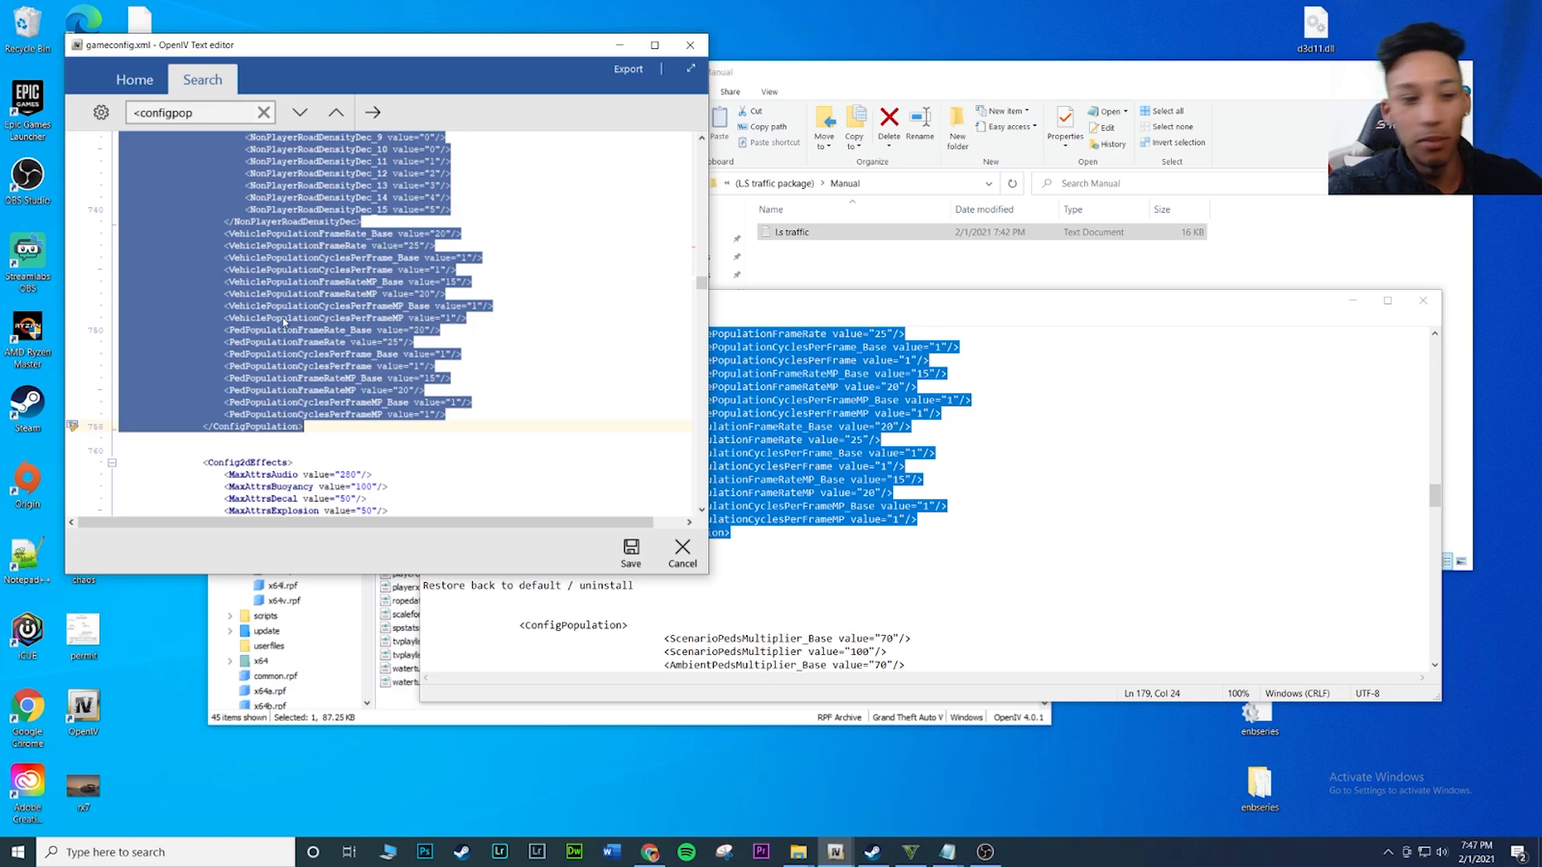
key(Delete)
scroll(283, 318, up, 4)
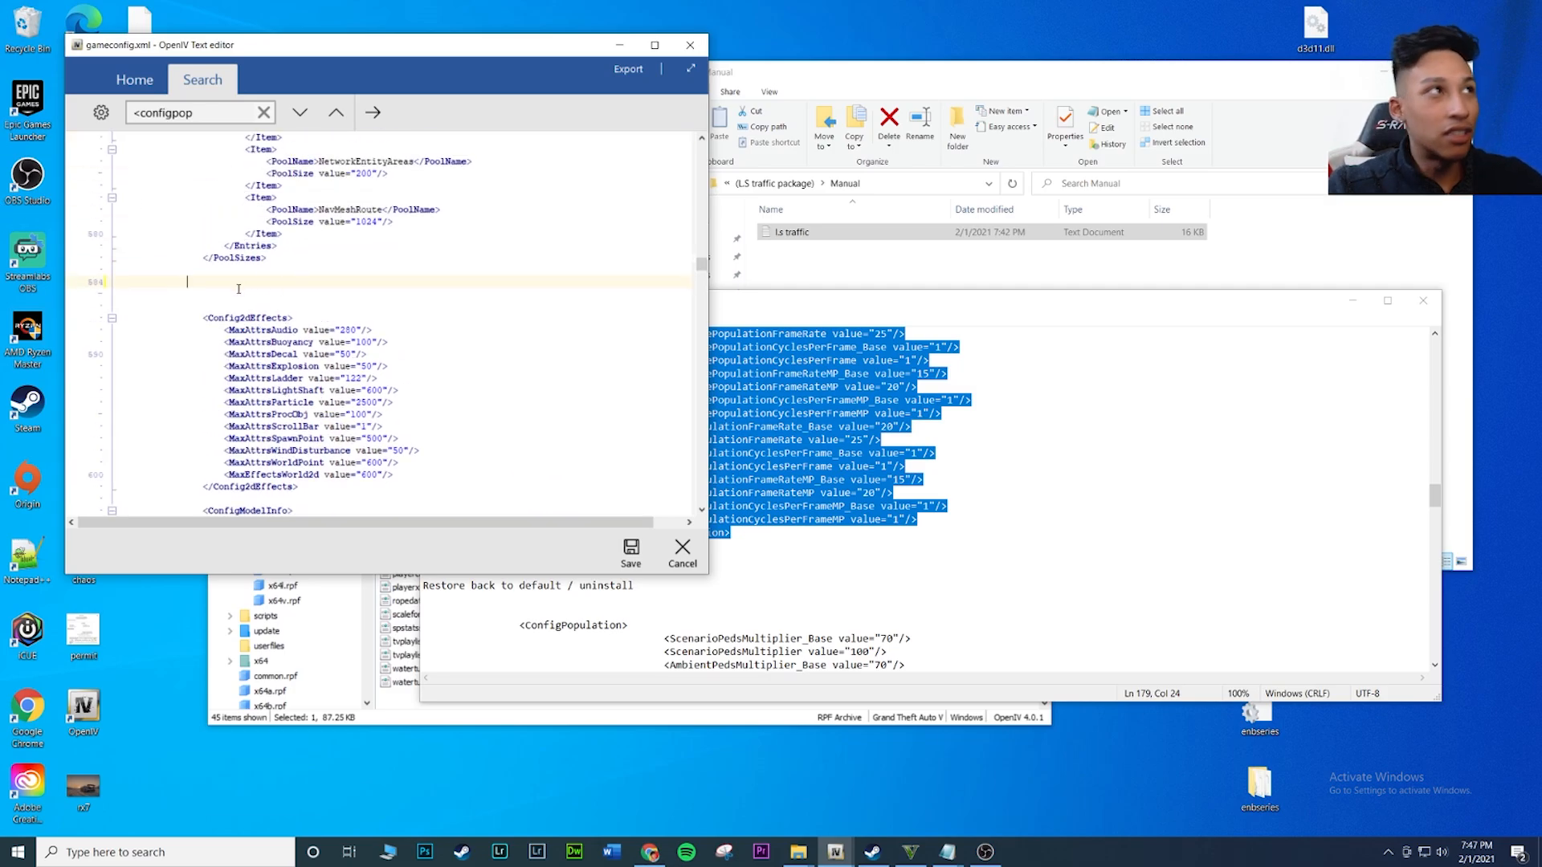
right_click(202, 280)
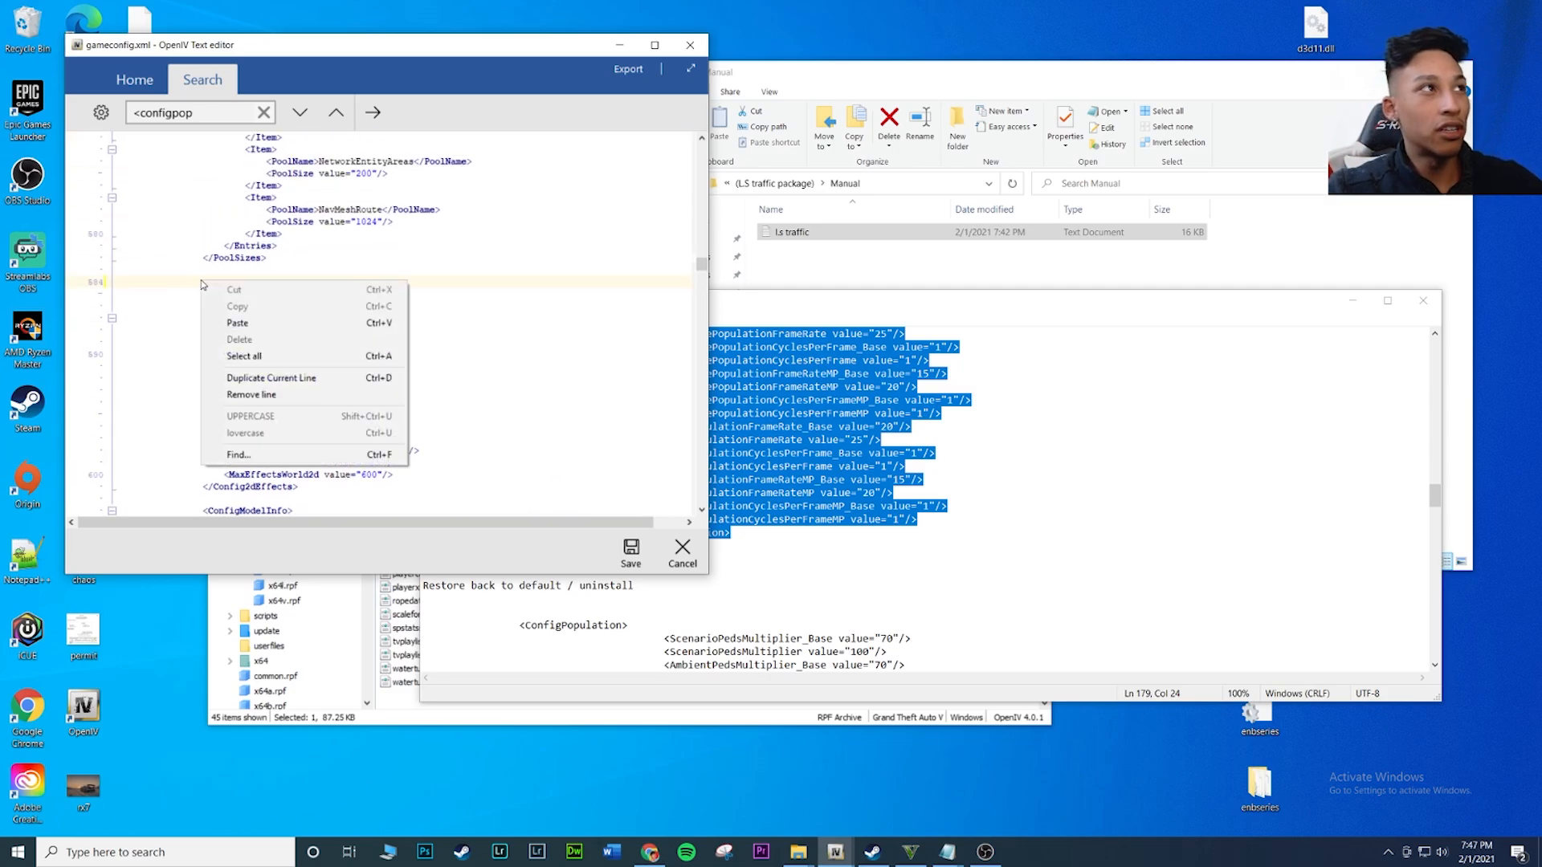
click(233, 317)
Review the pasted ConfigPopulation block alongside the l.s traffic text and save gameconfig.xml
scroll(388, 404, down, 3)
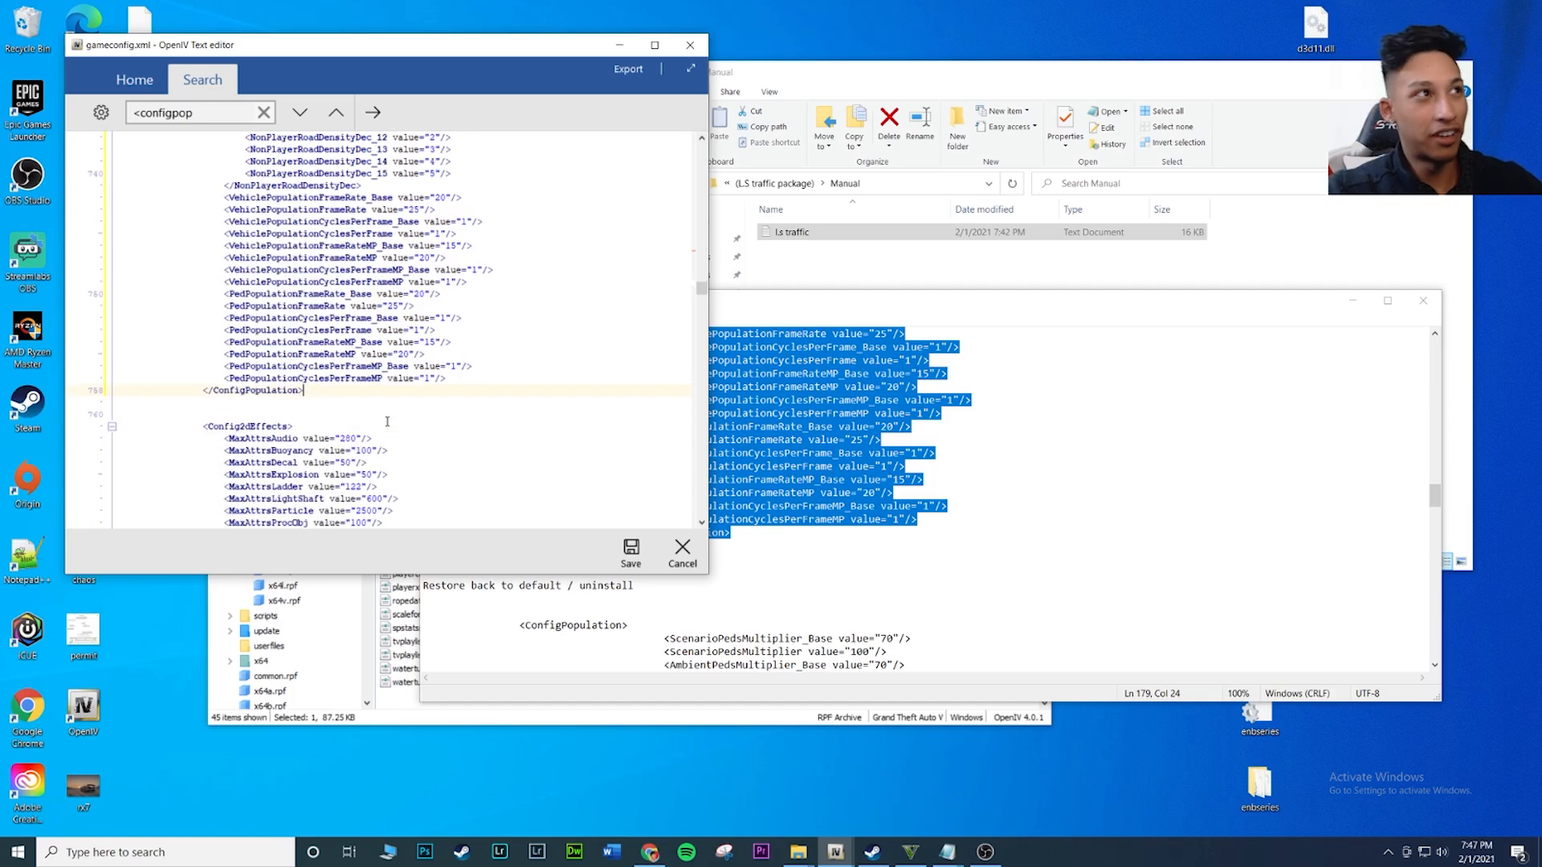
scroll(417, 422, up, 20)
scroll(451, 441, up, 20)
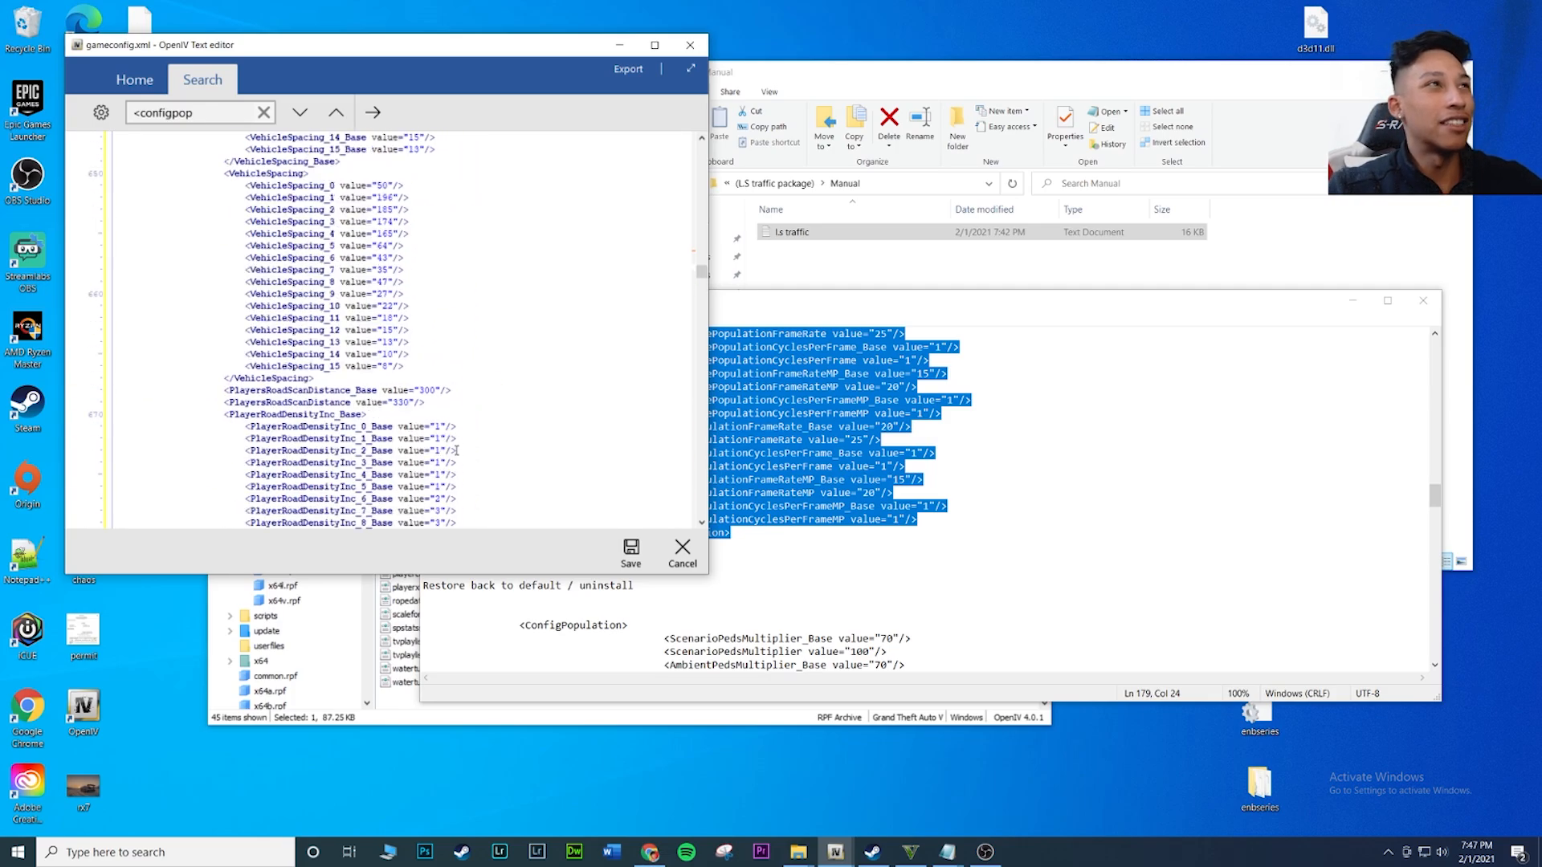
click(1210, 490)
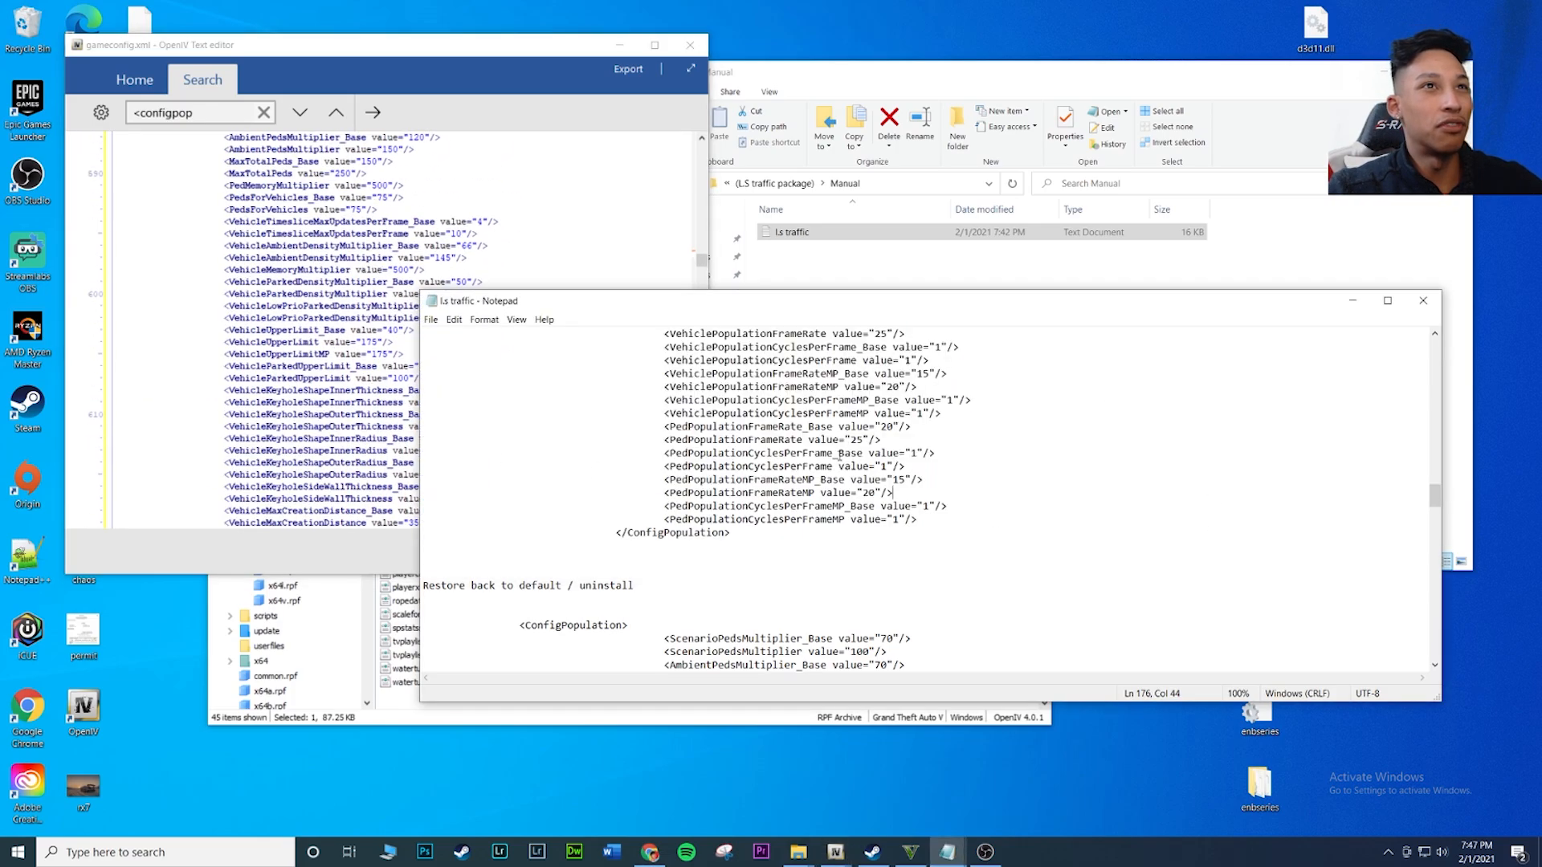
scroll(235, 231, up, 4)
click(310, 317)
scroll(310, 316, down, 6)
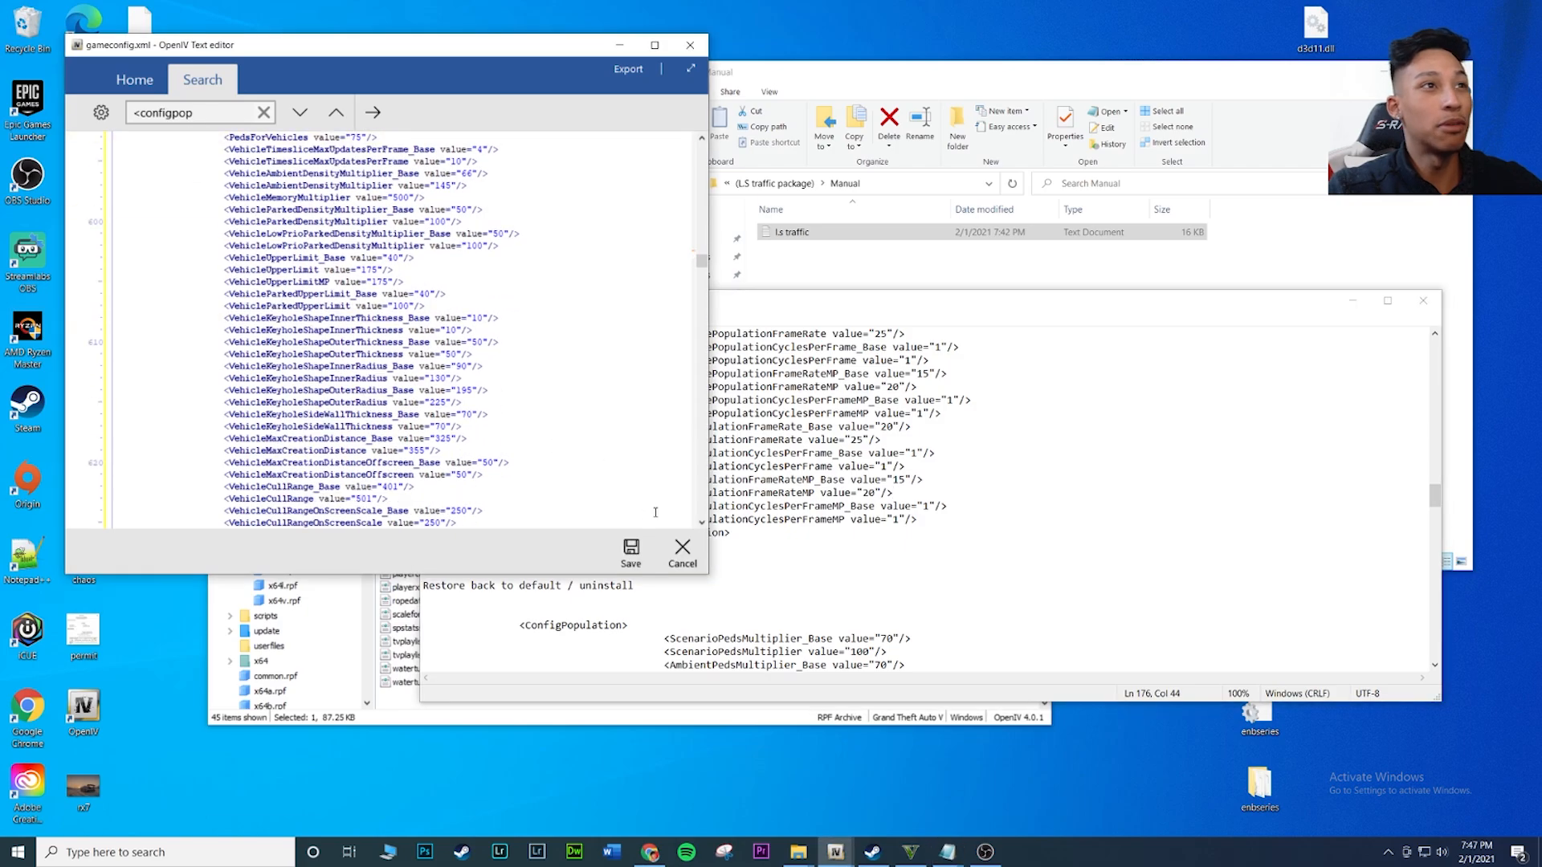
click(642, 554)
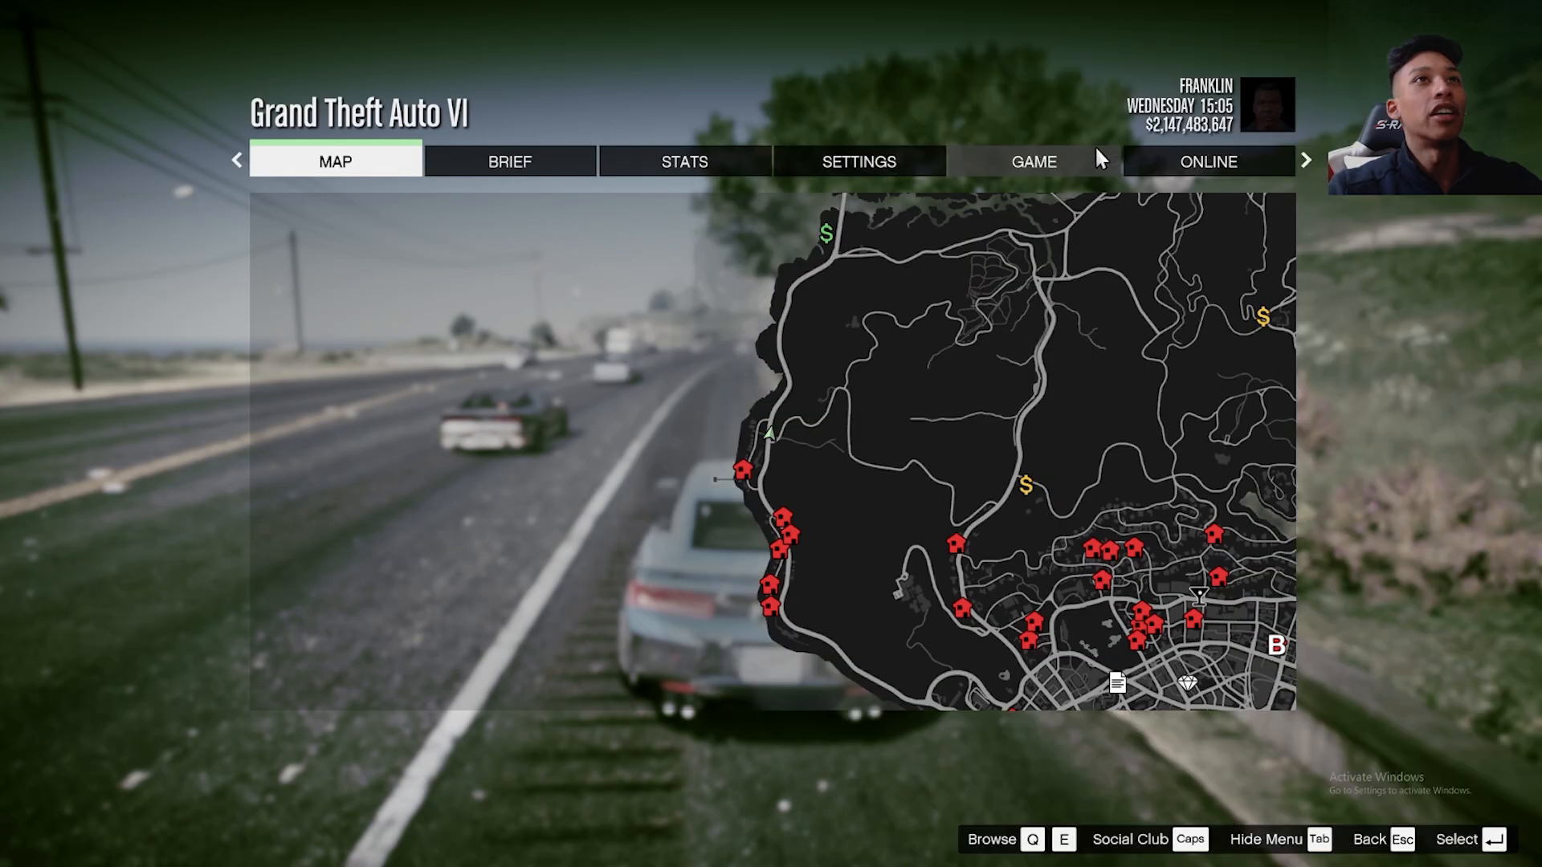
Exit the running Grand Theft Auto game and save gameconfig.xml again in the OpenIV text editor
click(1101, 158)
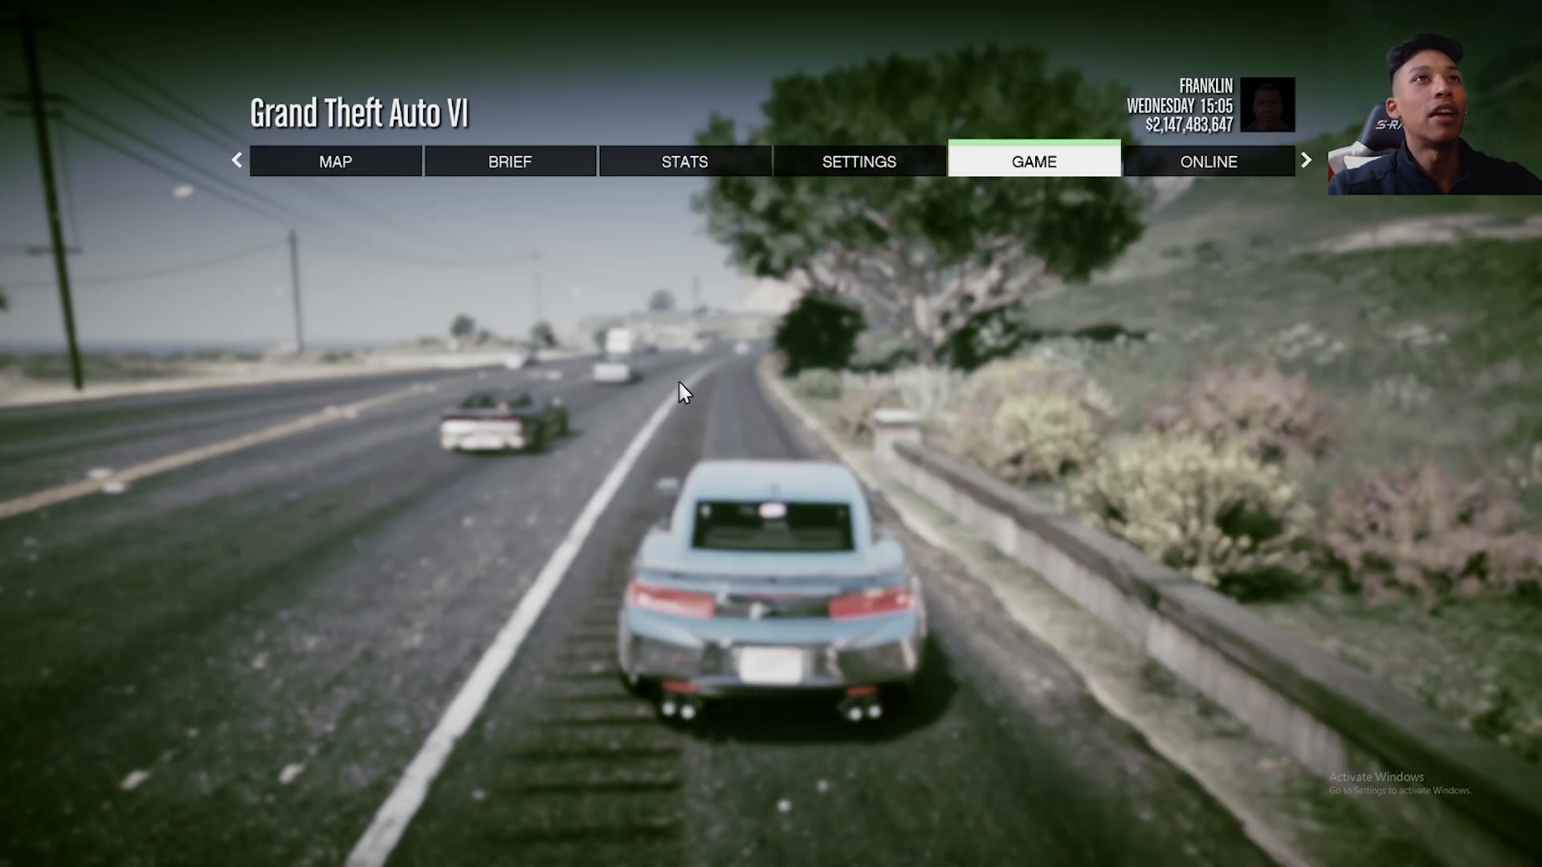
click(326, 340)
key(Return)
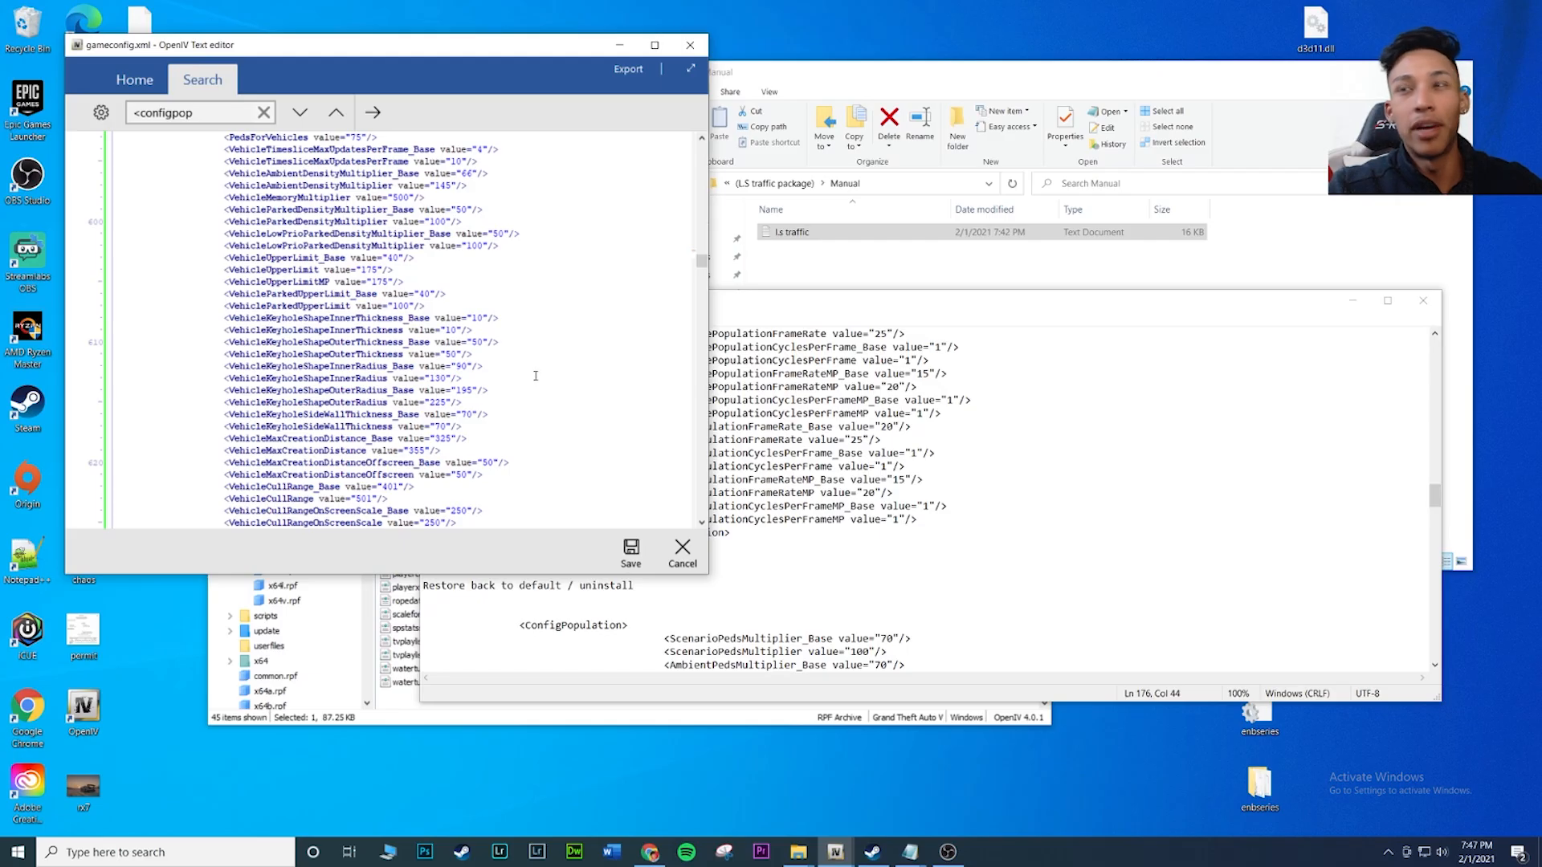
click(632, 562)
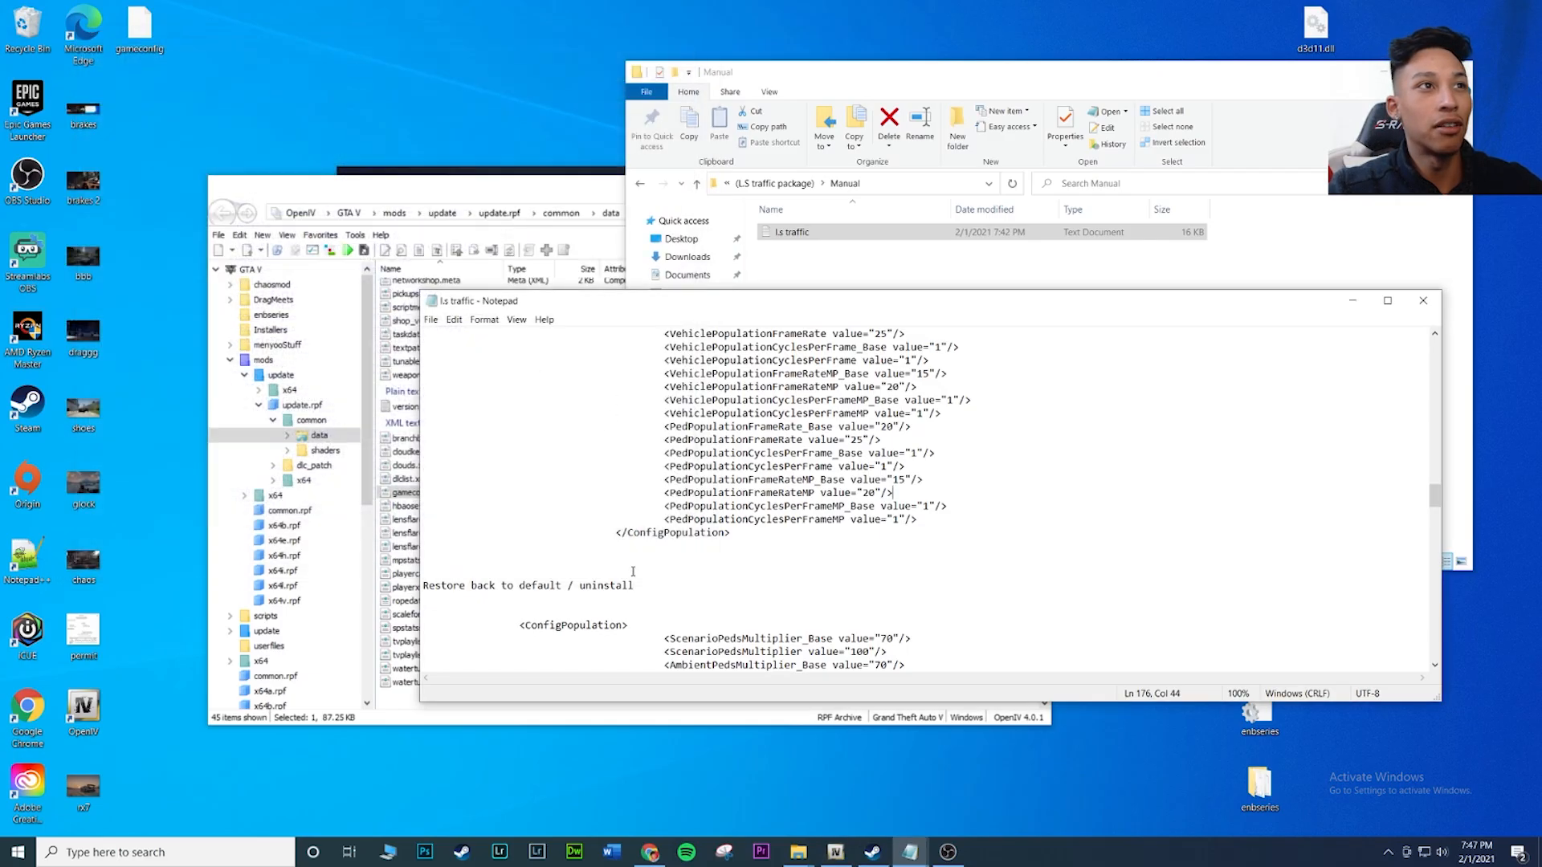